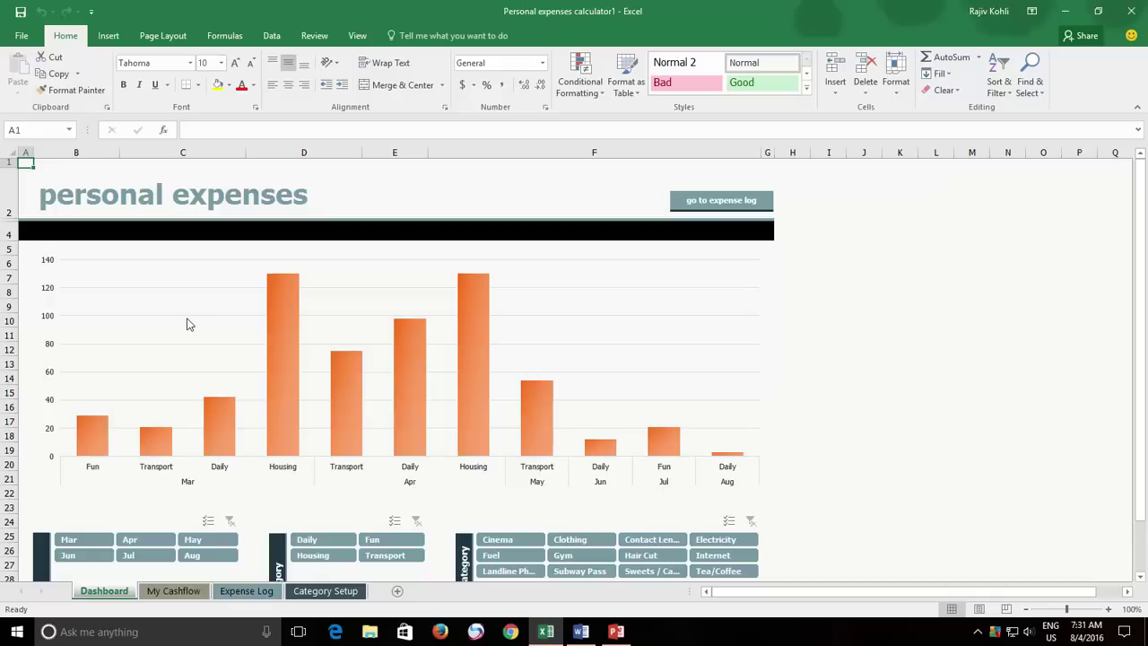
Step: Copy the whole personal expenses bar chart area, then bring up the blank Word document
left_click(188, 320)
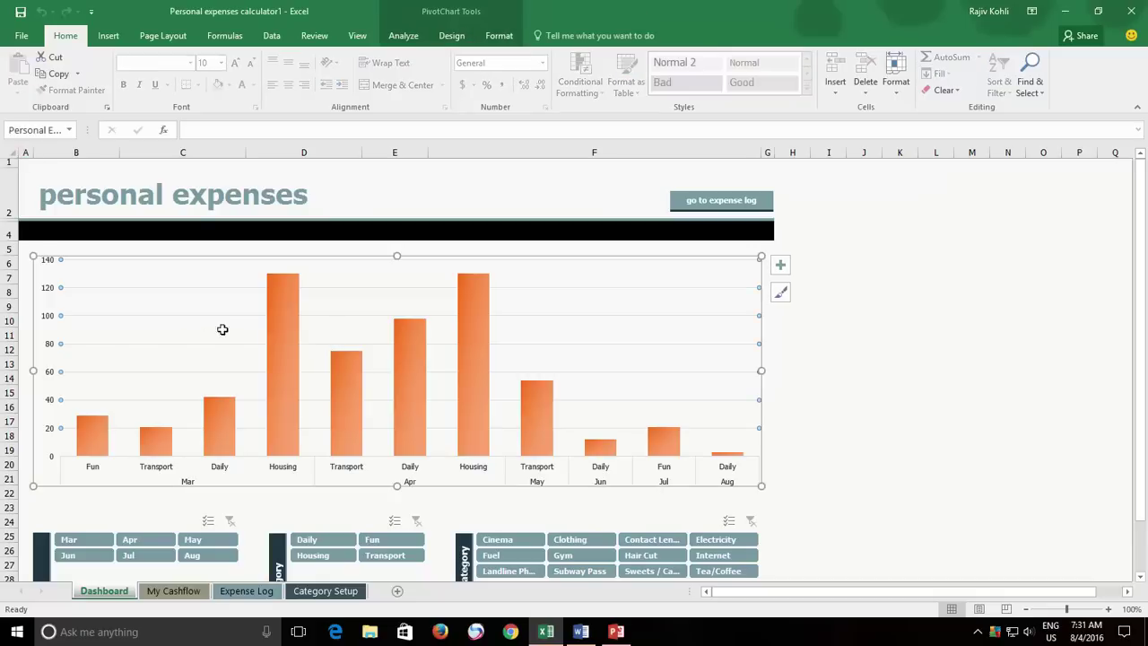
left_click(622, 254)
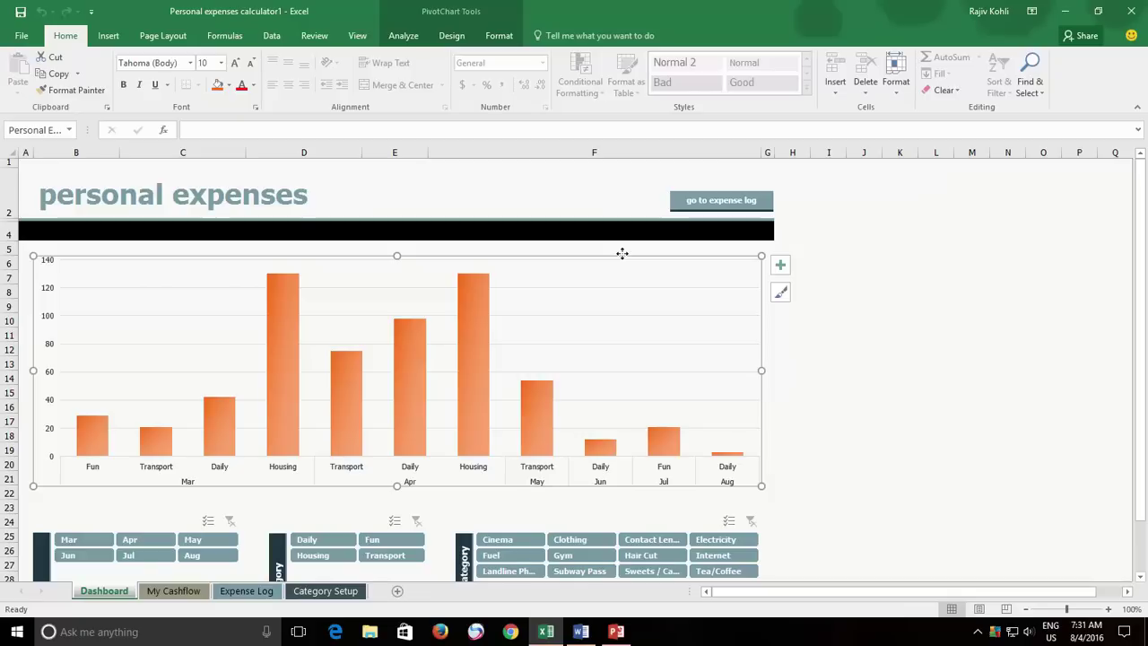
right_click(125, 255)
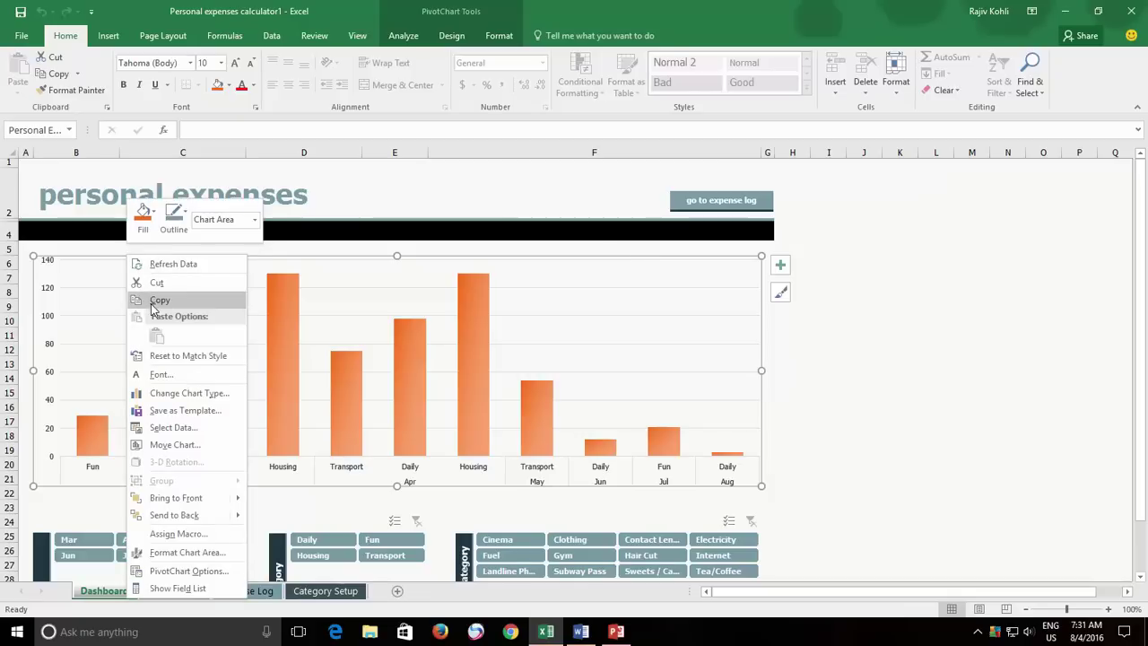
key("Escape")
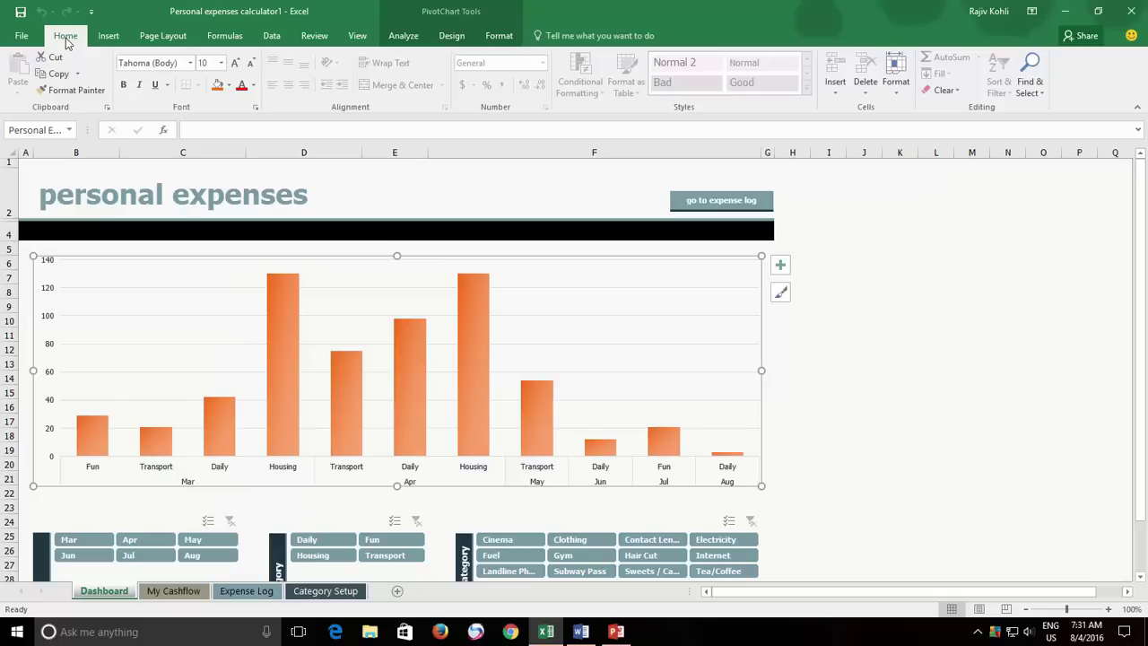
left_click(56, 79)
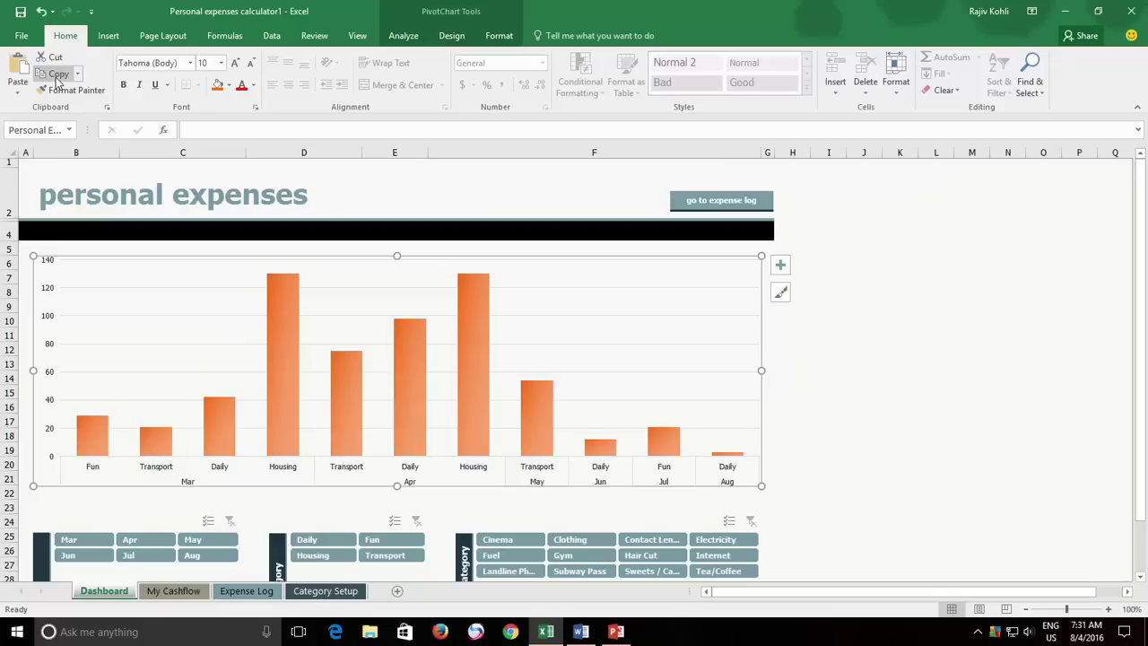
left_click(581, 632)
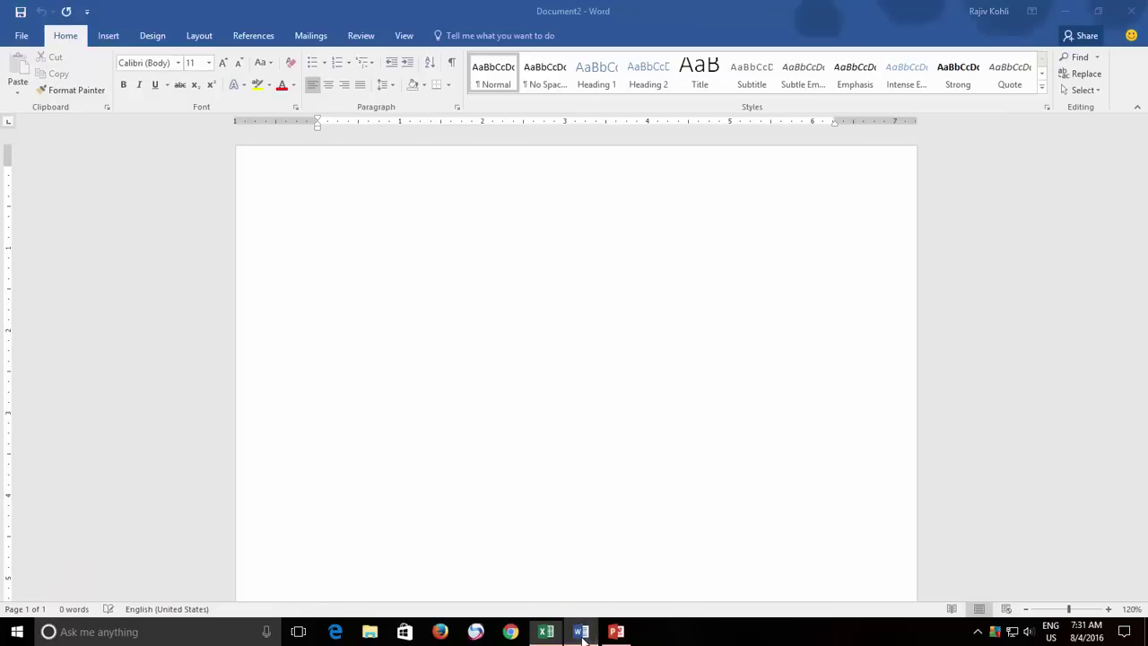
Step: Paste the expenses chart into the Word document as a picture
left_click(19, 93)
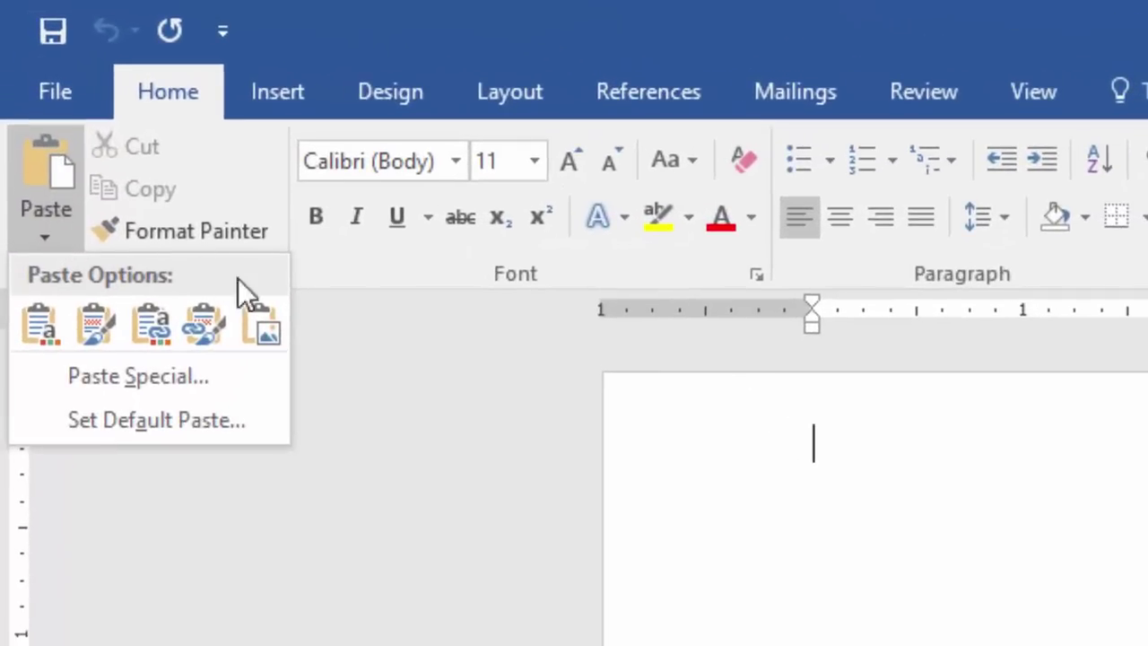
left_click(269, 332)
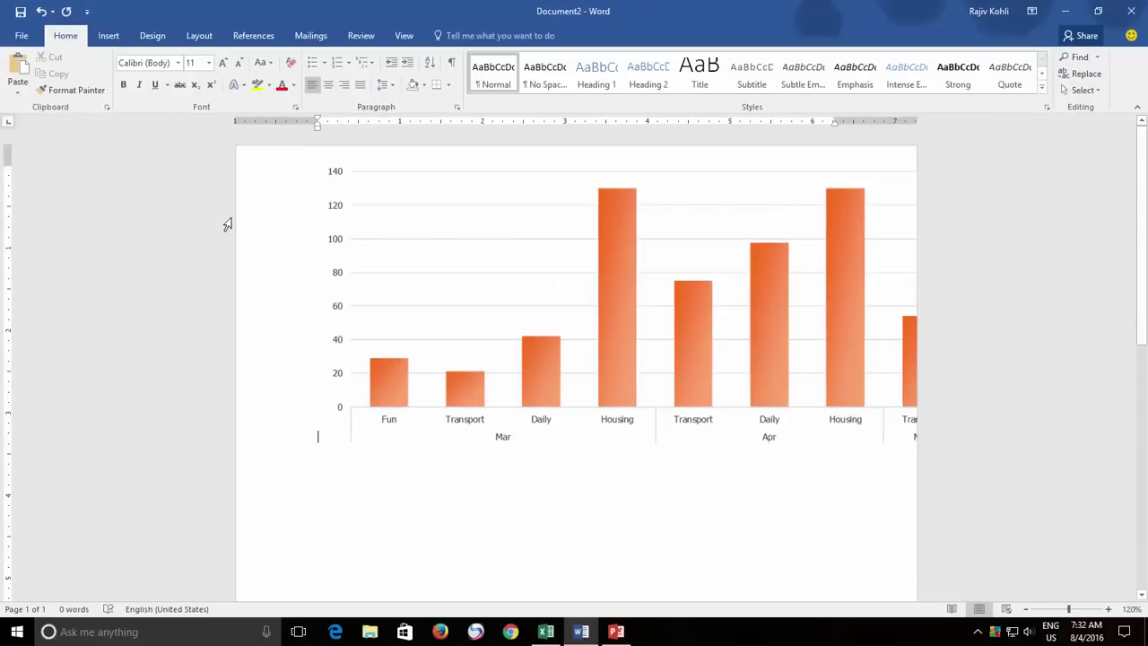
left_click(443, 248)
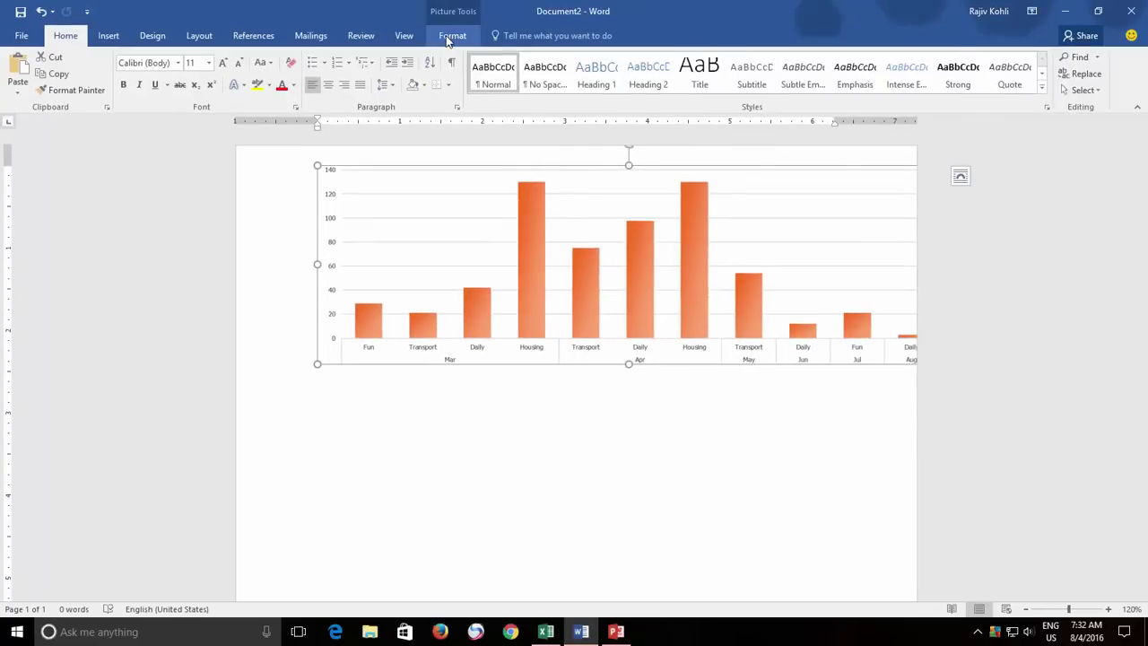
Step: Give the chart picture Square text wrapping and move it down and left on the page
left_click(448, 38)
left_click(741, 76)
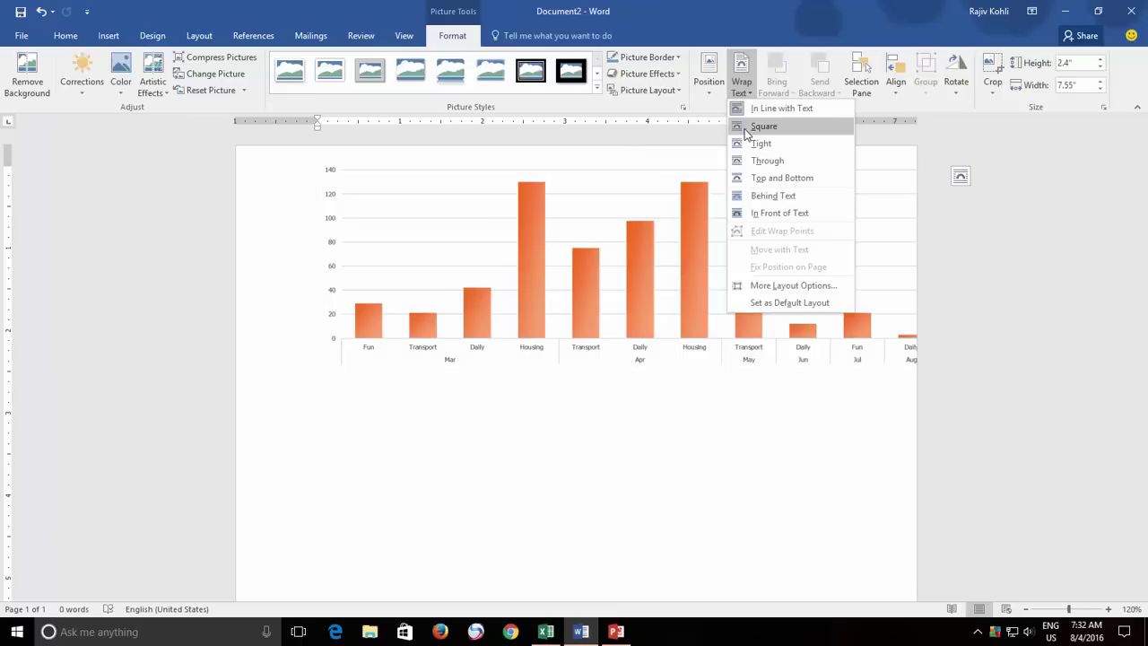
left_click(762, 126)
left_click_drag(556, 248, 543, 272)
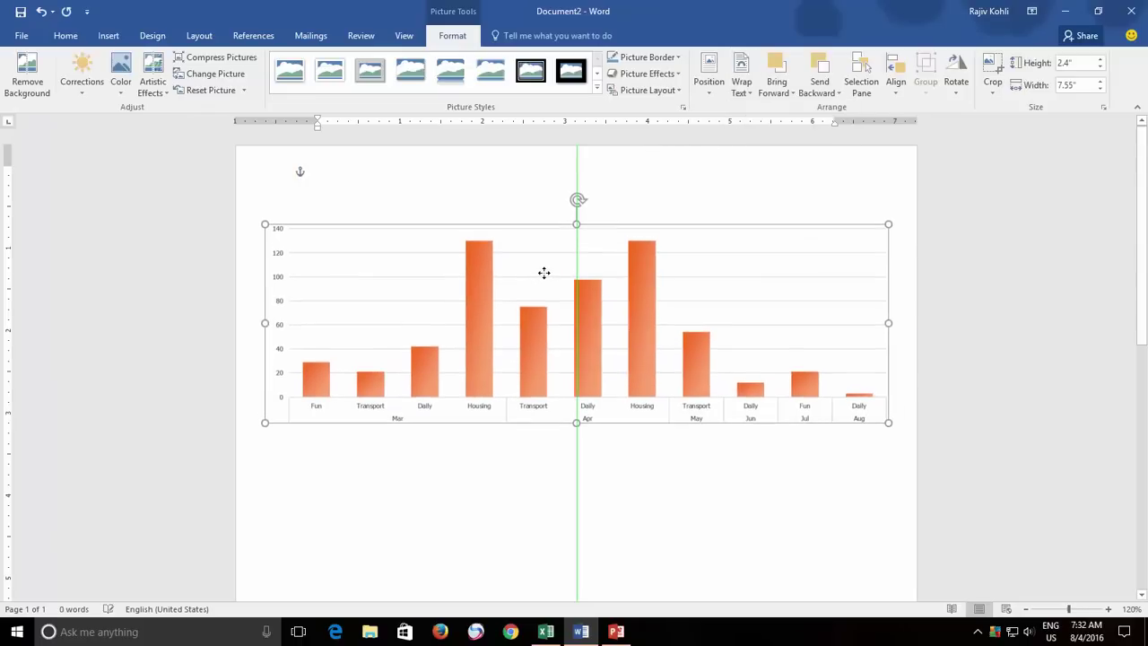
left_click(588, 464)
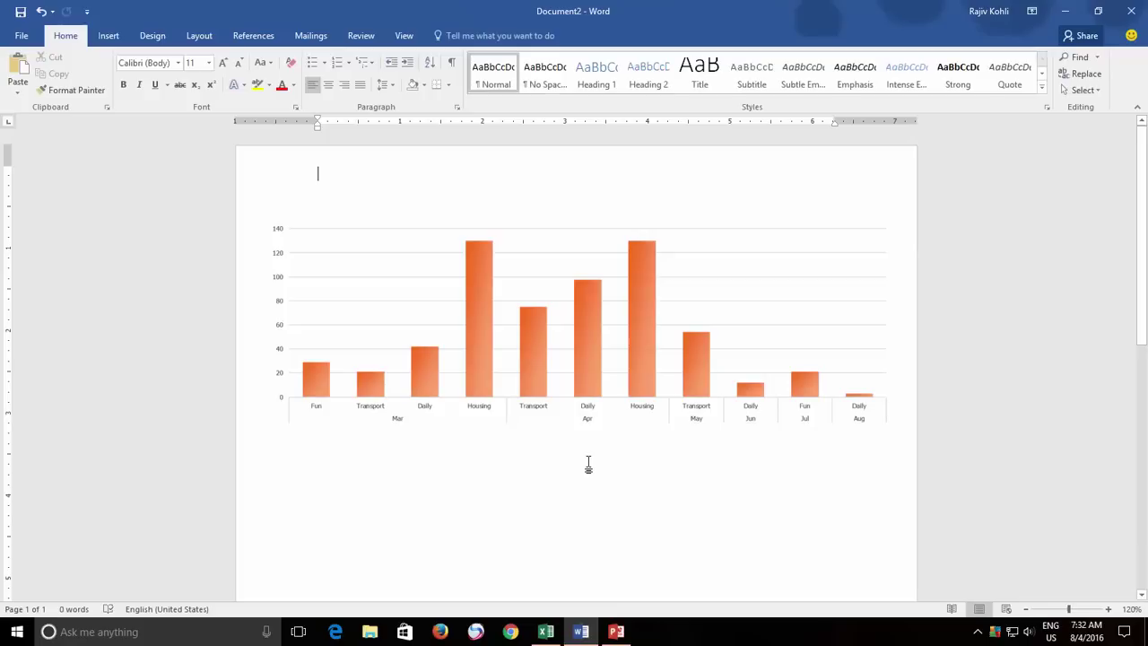
Step: Paste the expenses chart onto the PowerPoint slide as a picture, move it higher, then return to Word
left_click(616, 632)
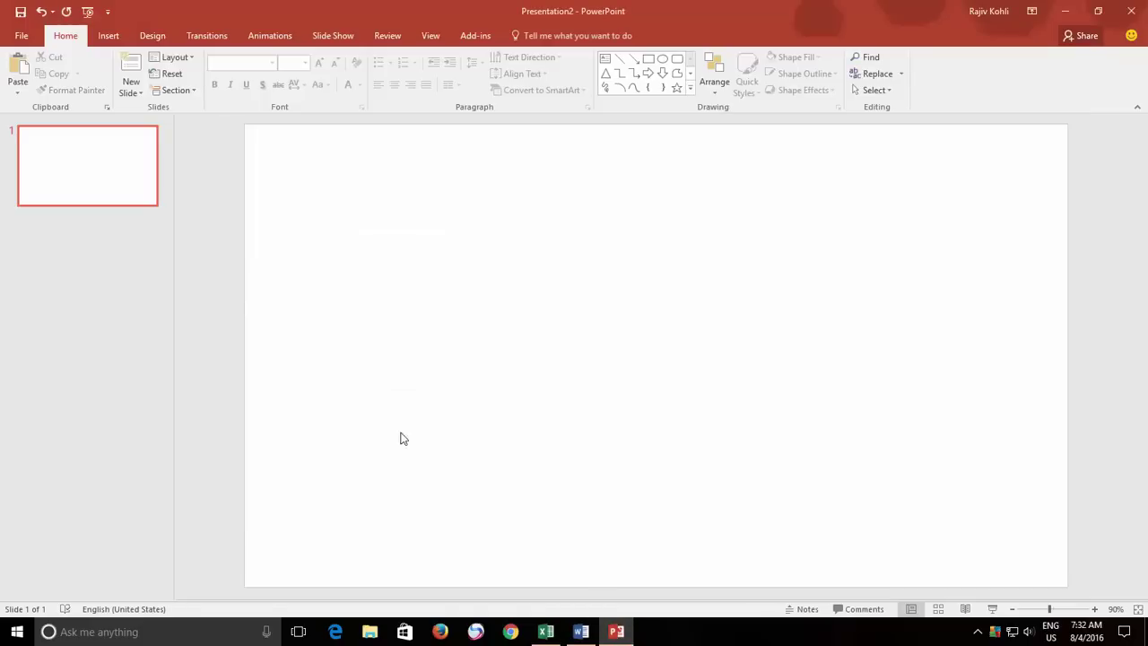
left_click(17, 92)
left_click(106, 130)
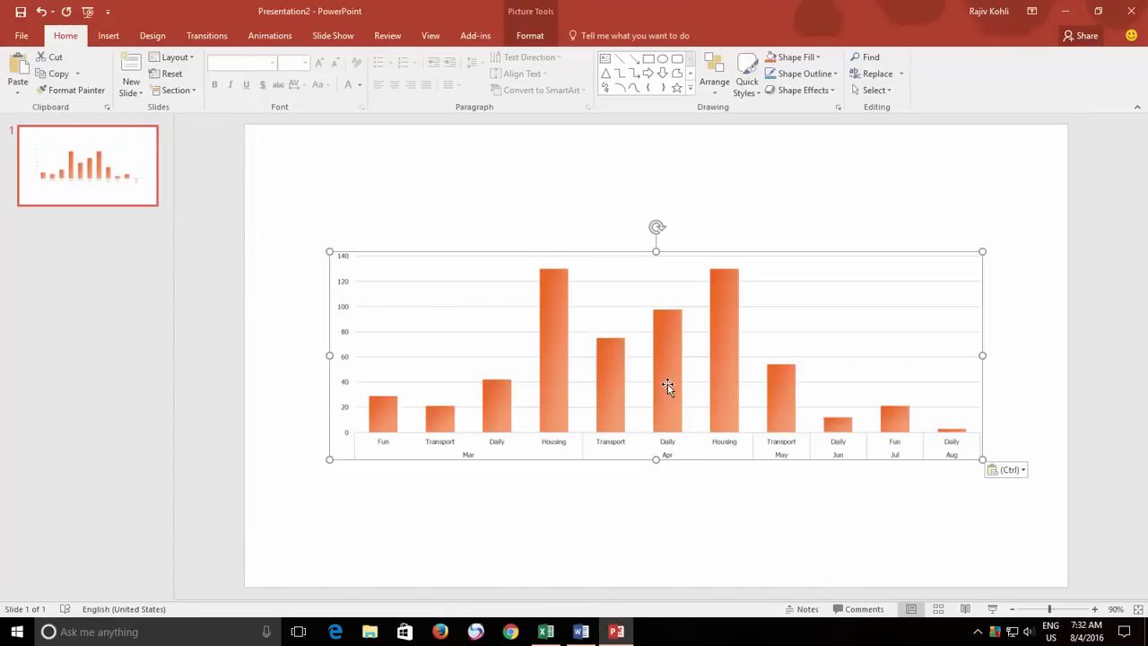
left_click_drag(666, 385, 673, 312)
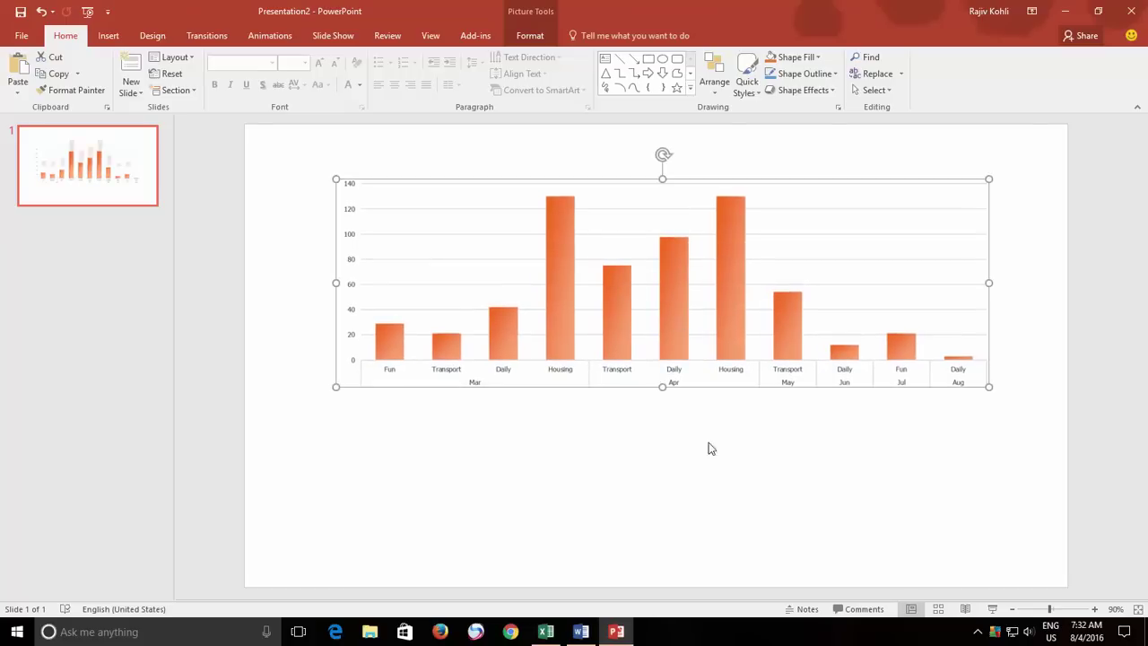
left_click(712, 467)
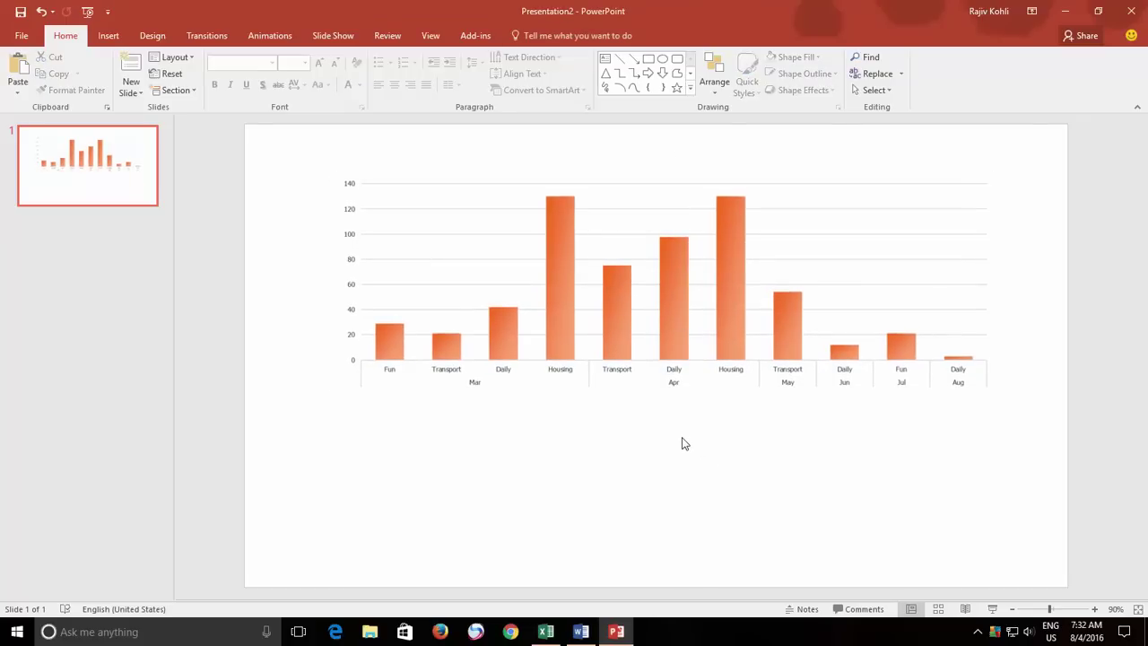
left_click(588, 634)
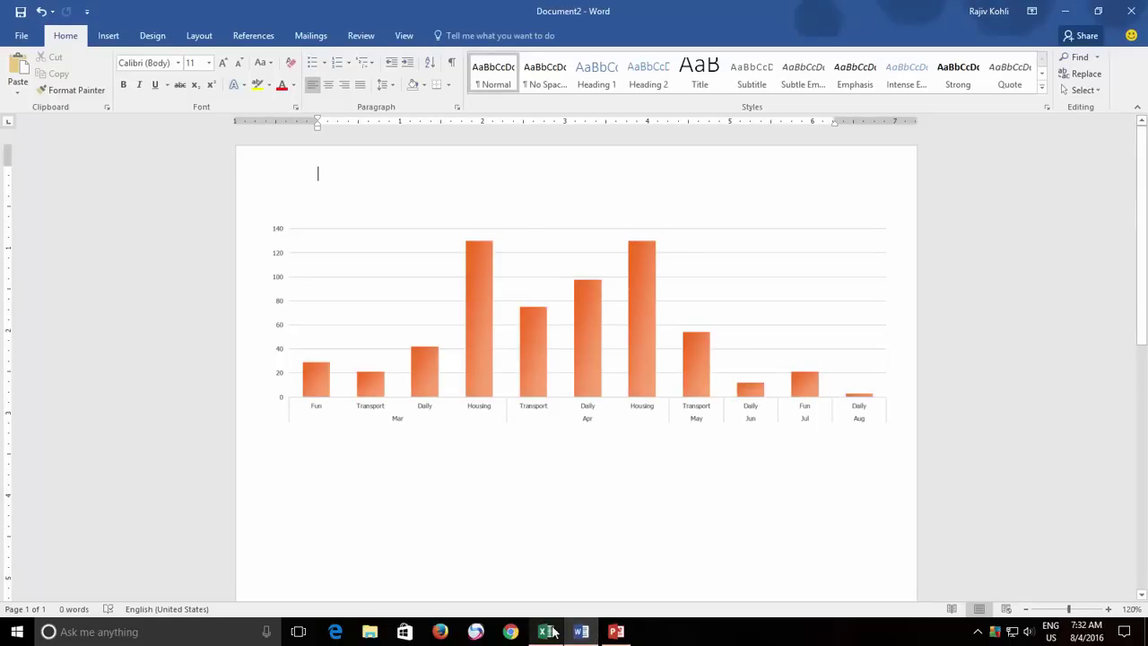
Step: Select the year-over-year chart on the My Cashflow sheet and launch Paint with mspaint
left_click(558, 628)
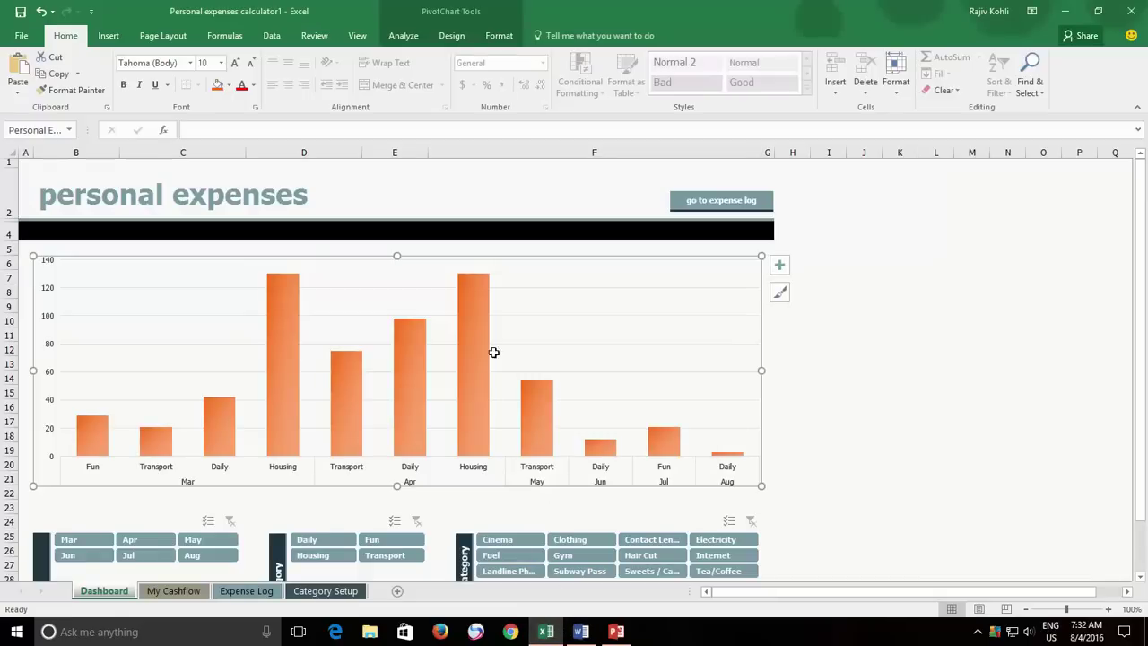
left_click(190, 592)
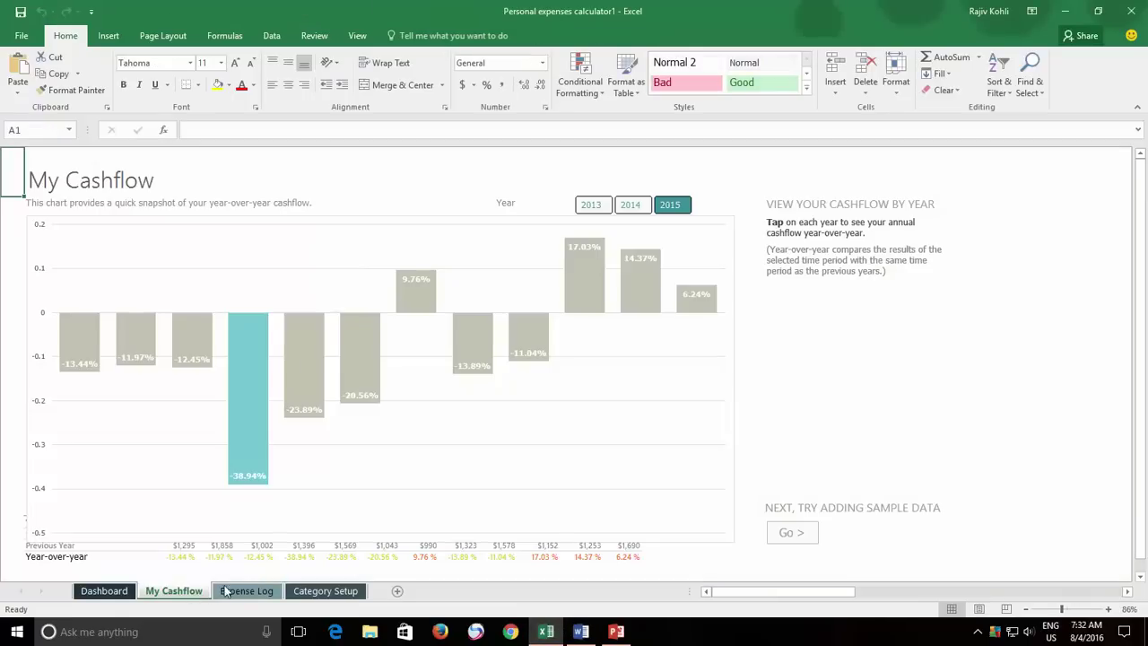
left_click(355, 362)
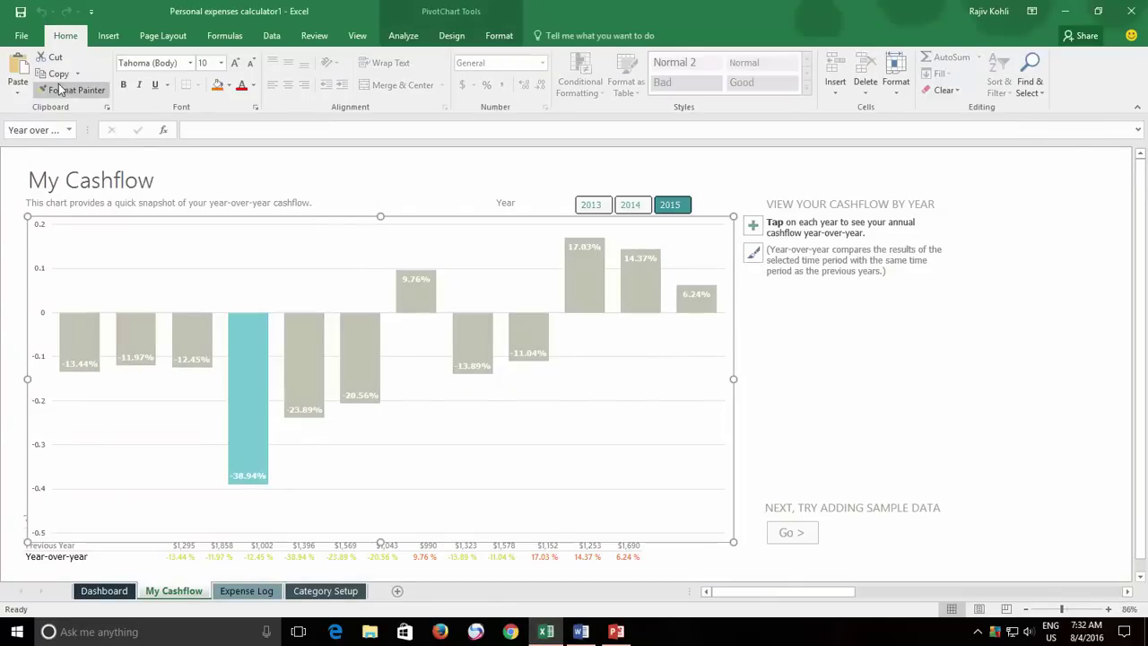
key("super+r")
type("msp")
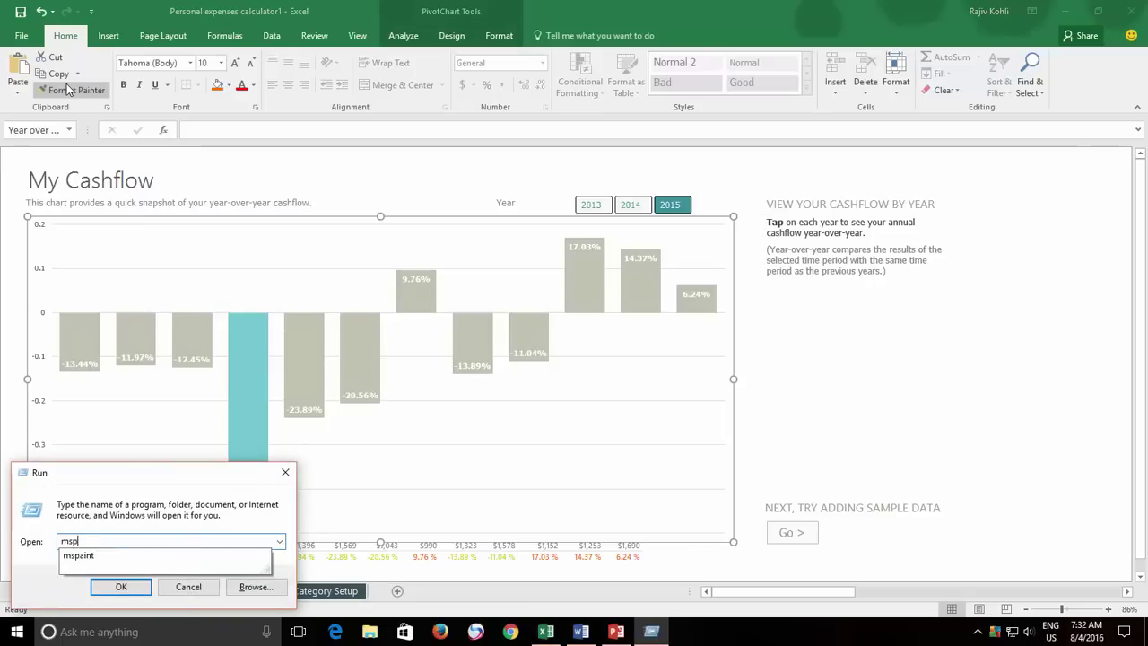
type("aint")
key("Return")
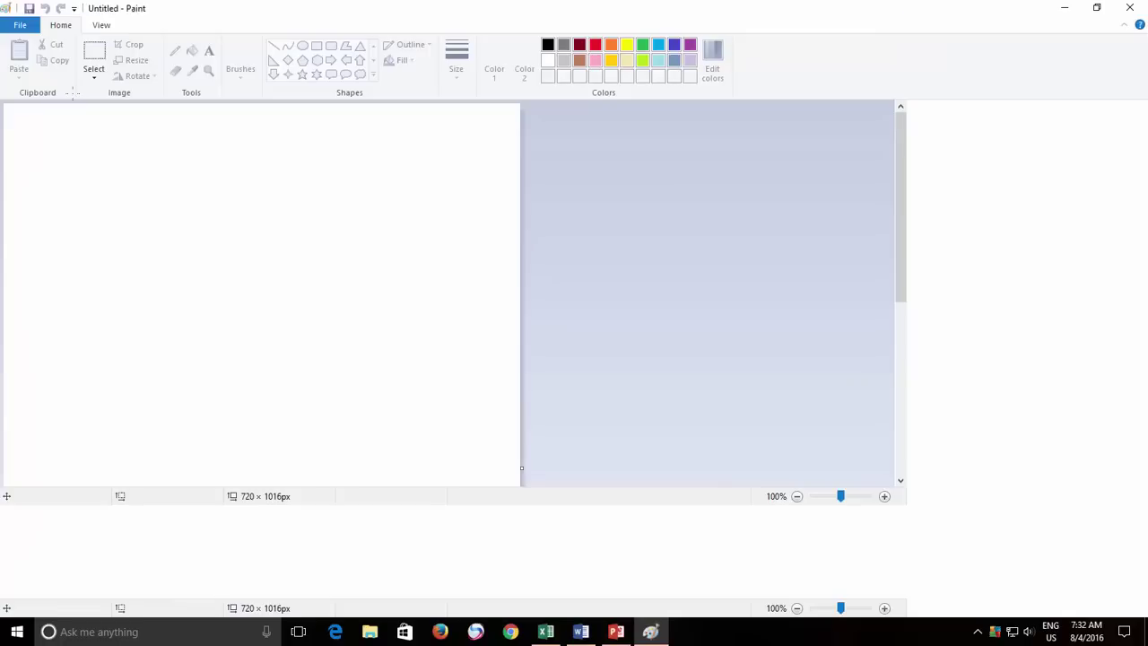
Step: Paste the cashflow chart into Paint and trim the canvas height to fit it
left_click(18, 56)
scroll(525, 361, "down", 3)
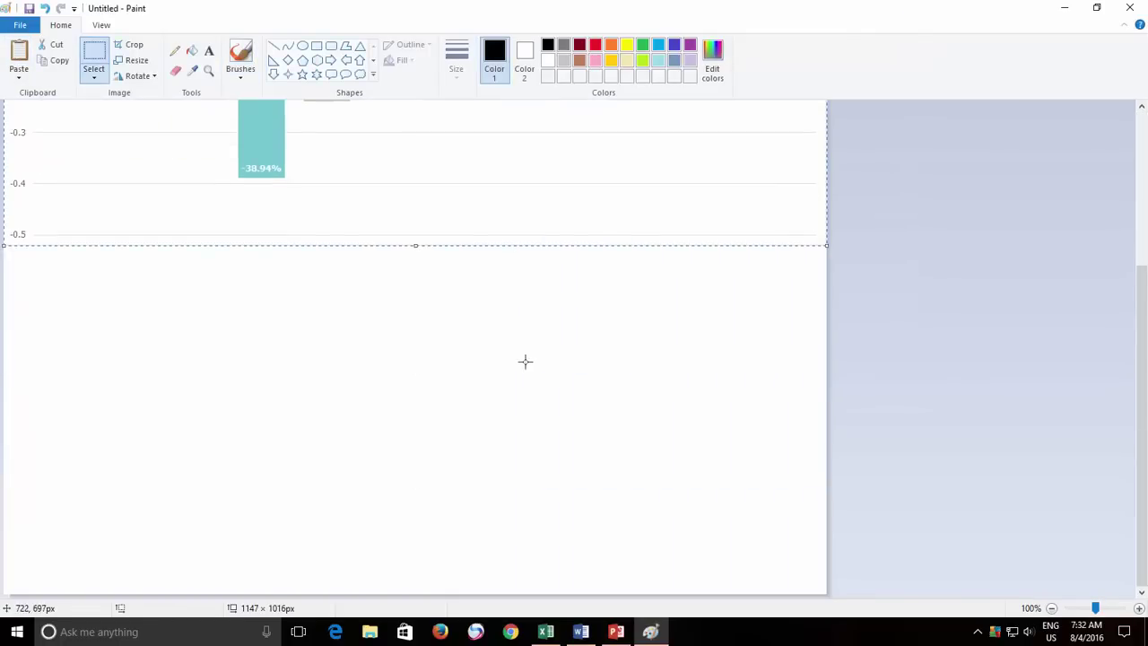
left_click(843, 591)
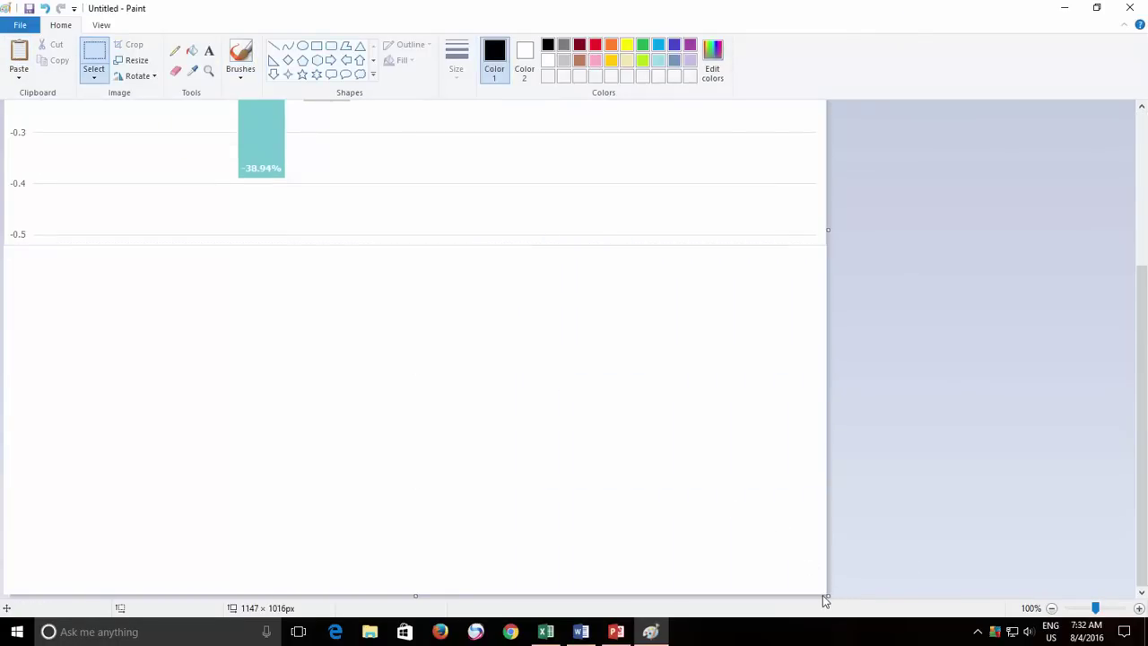
left_click_drag(825, 595, 828, 260)
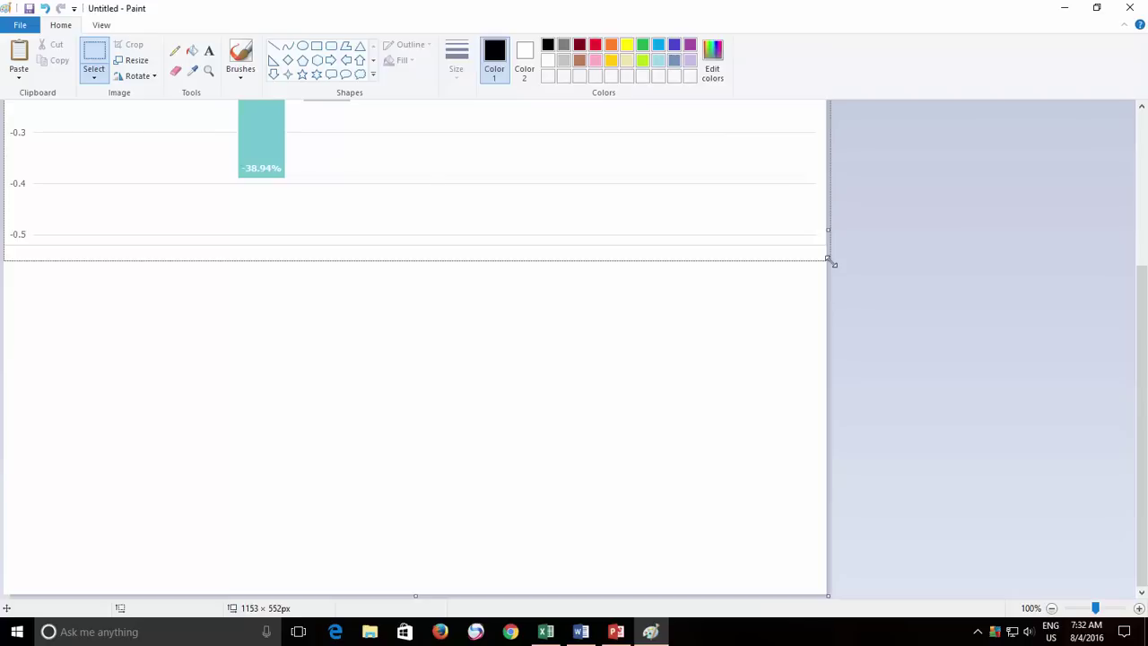
Step: Save the picture to the Desktop as a JPEG named Chart
left_click(20, 24)
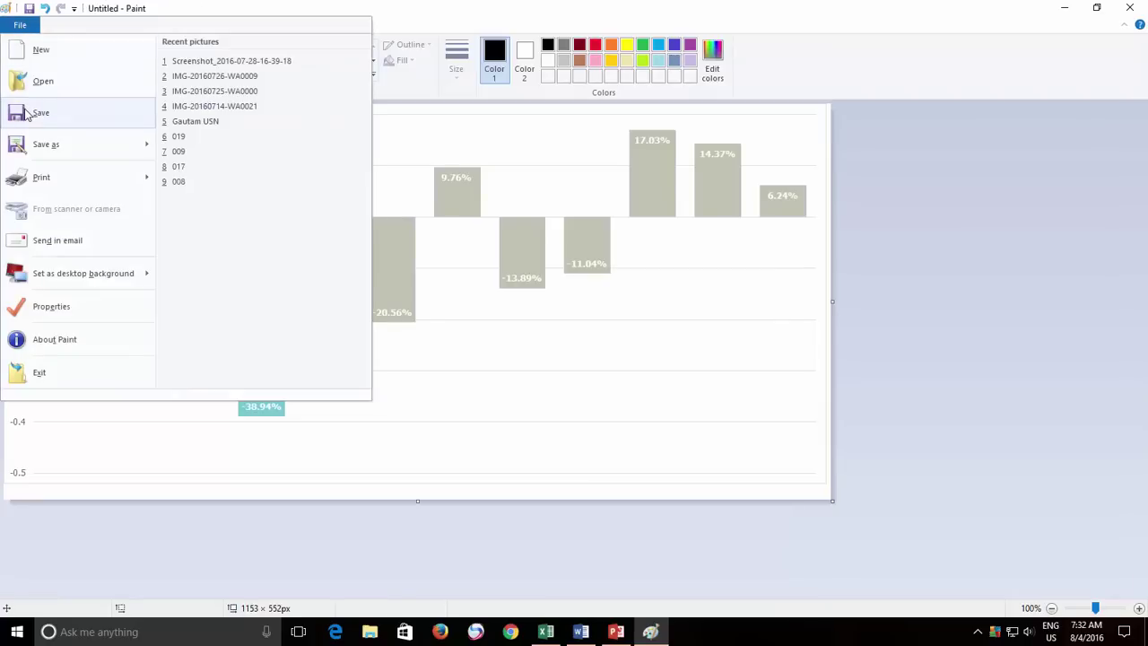
left_click(27, 112)
type("C")
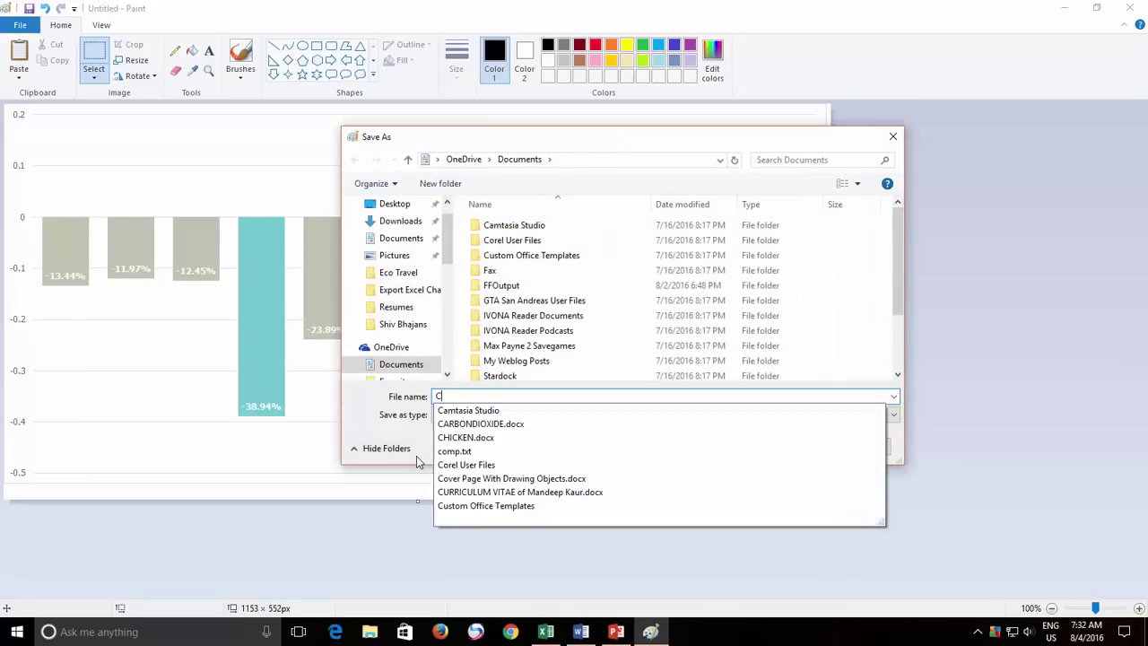
type("hart")
left_click(494, 414)
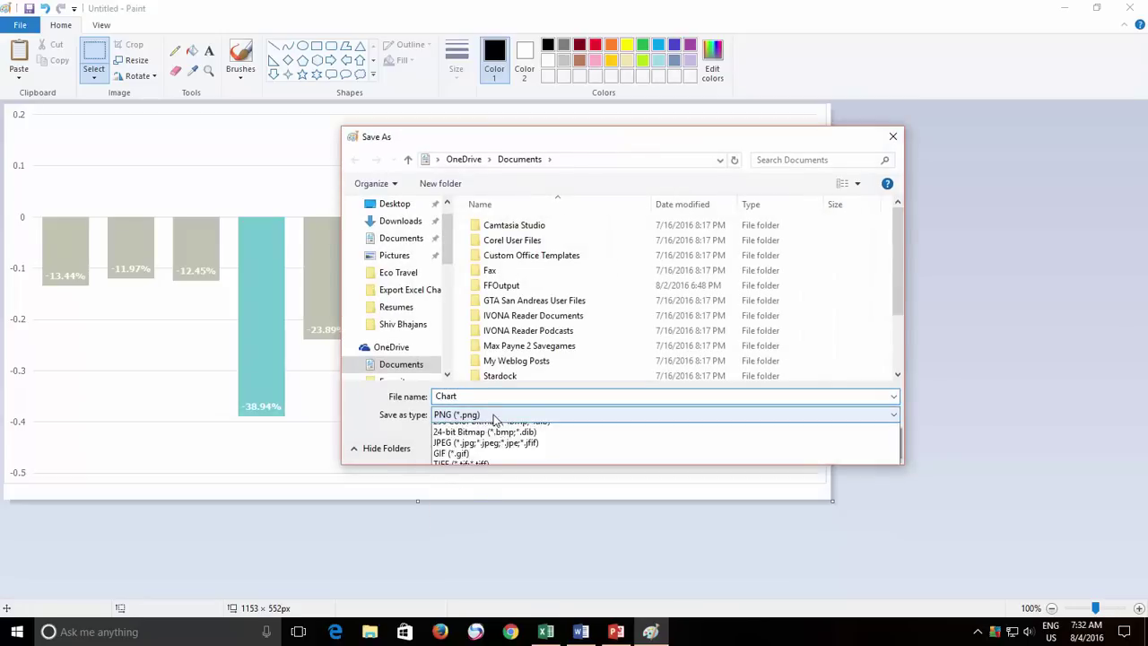
left_click(494, 471)
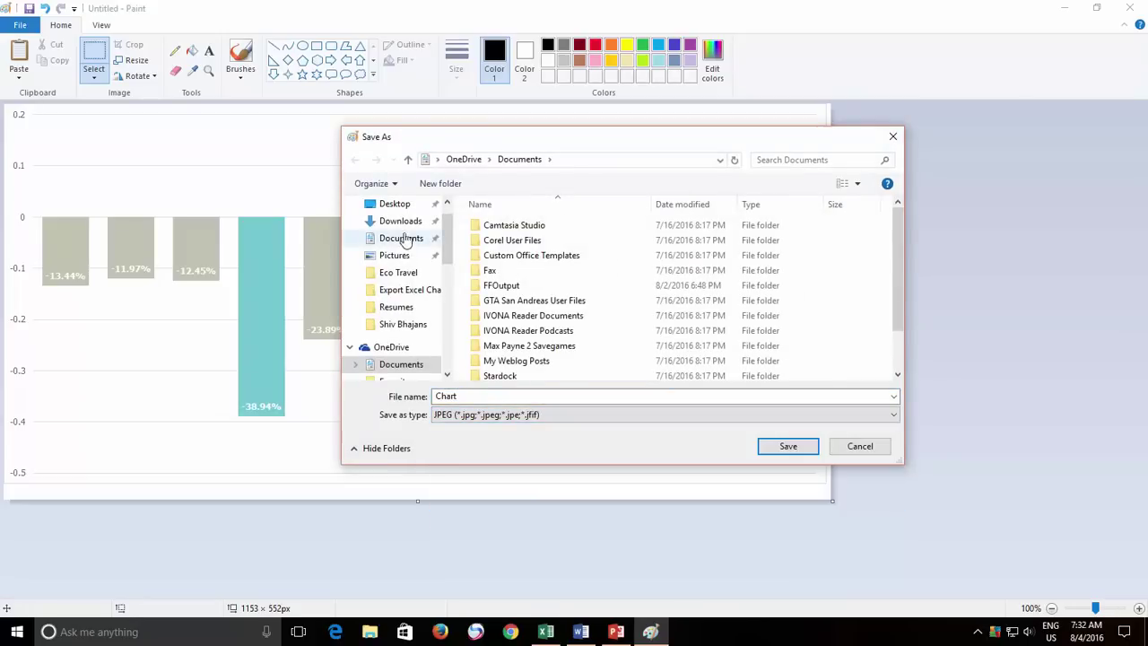
left_click(400, 204)
left_click(779, 446)
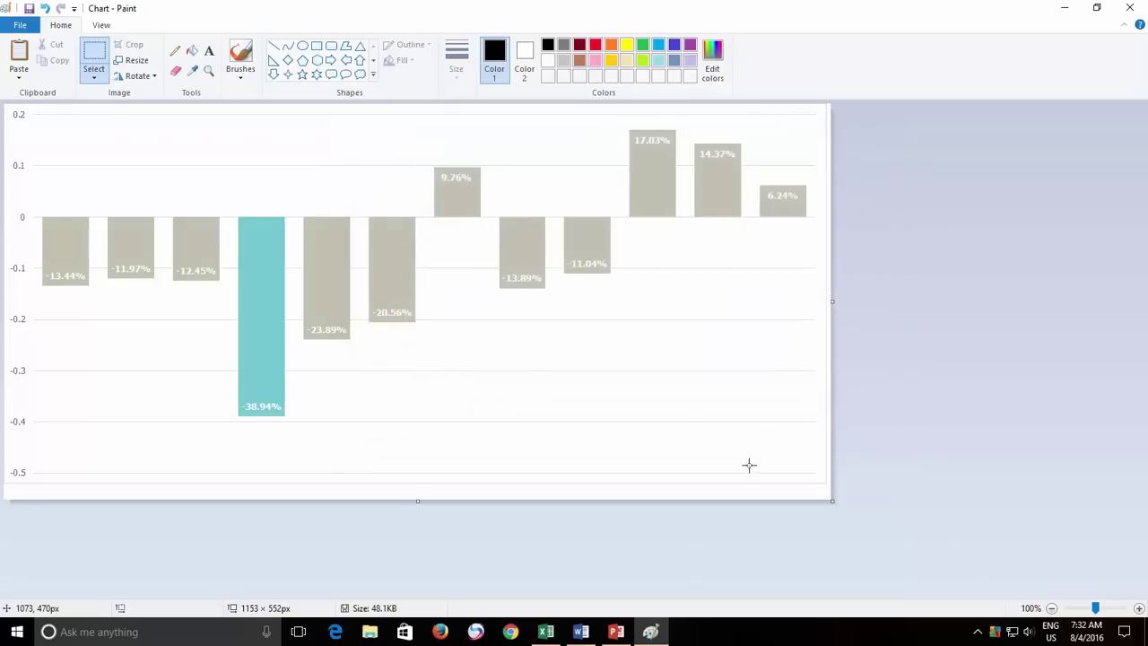
Step: Open the saved Chart JPEG from the desktop in Photos, close it, and return to Excel's cashflow sheet
left_click(1064, 7)
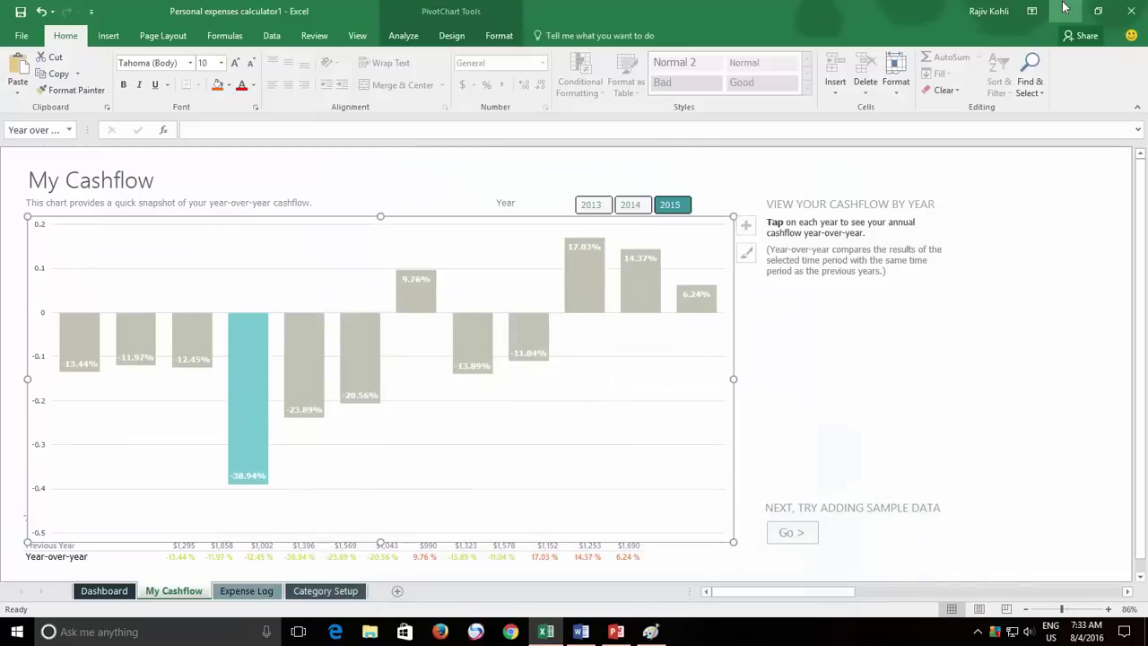
left_click(1058, 11)
left_click(1059, 11)
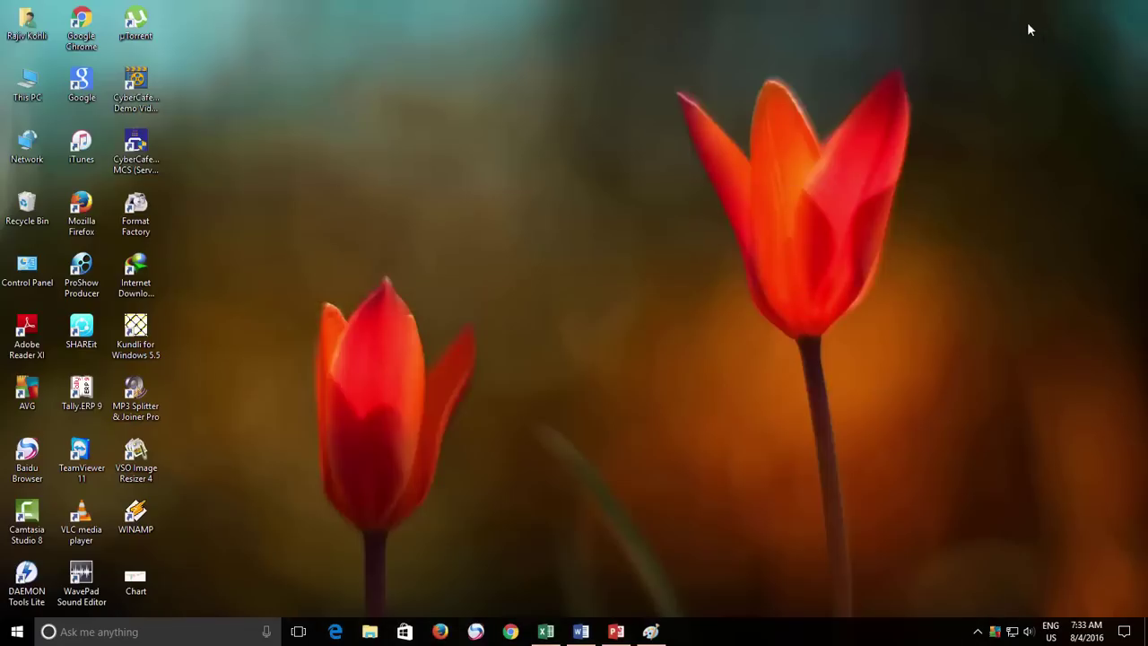
double_click(135, 581)
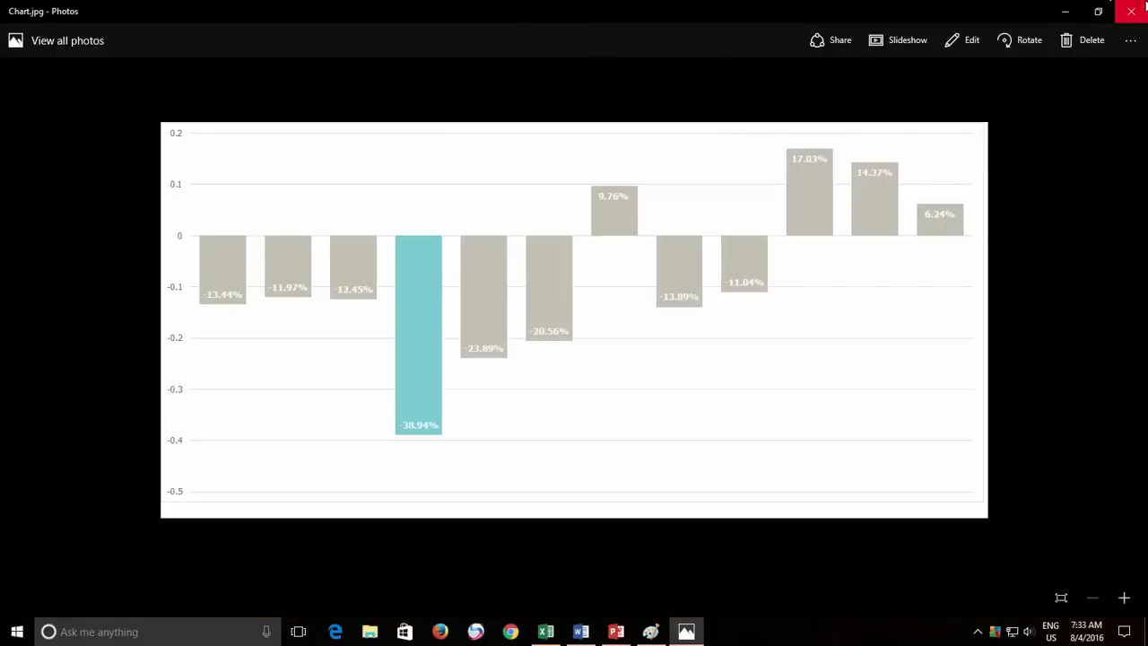
left_click(1140, 9)
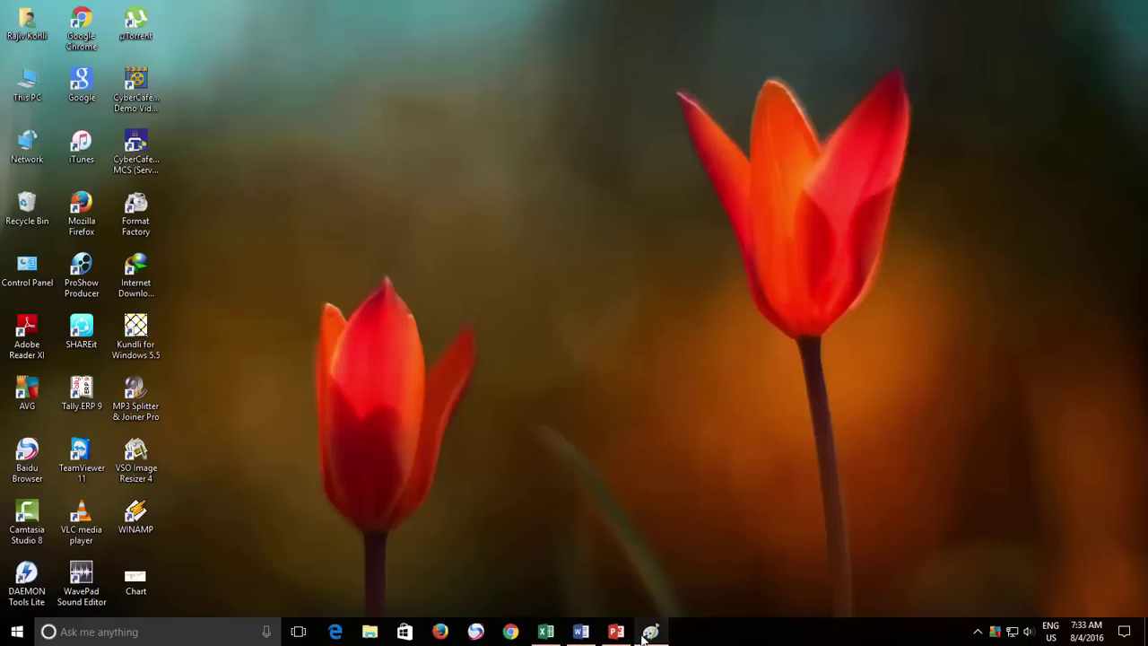
left_click(553, 638)
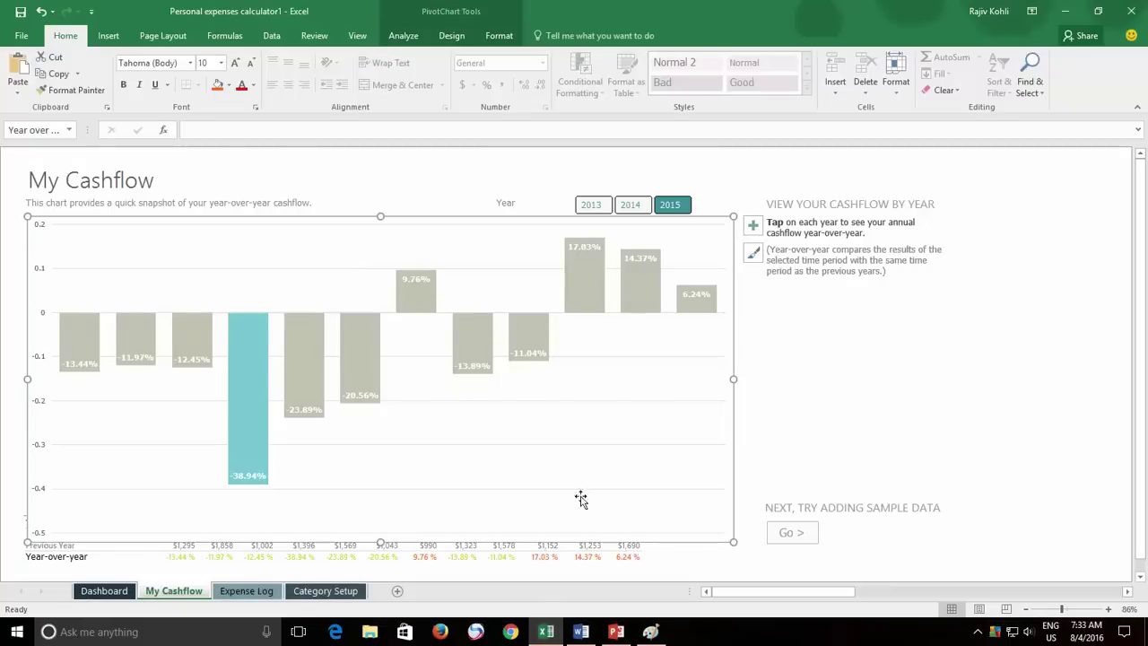
left_click(780, 349)
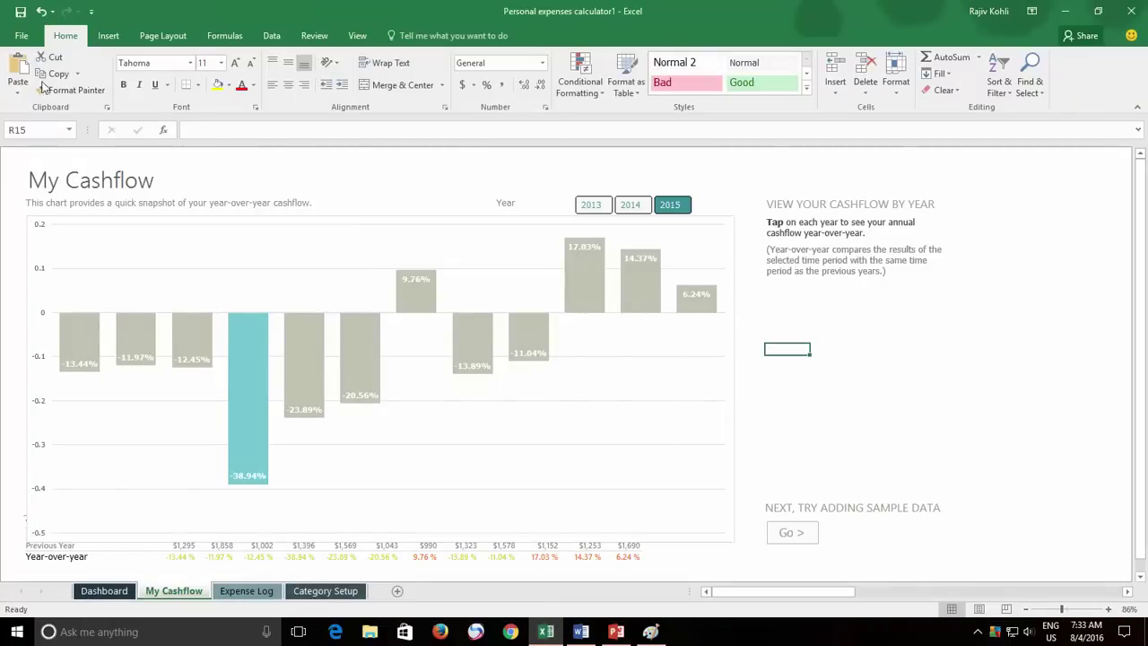
Step: In Save As, browse to the Desktop and create a new folder named Chart
left_click(22, 35)
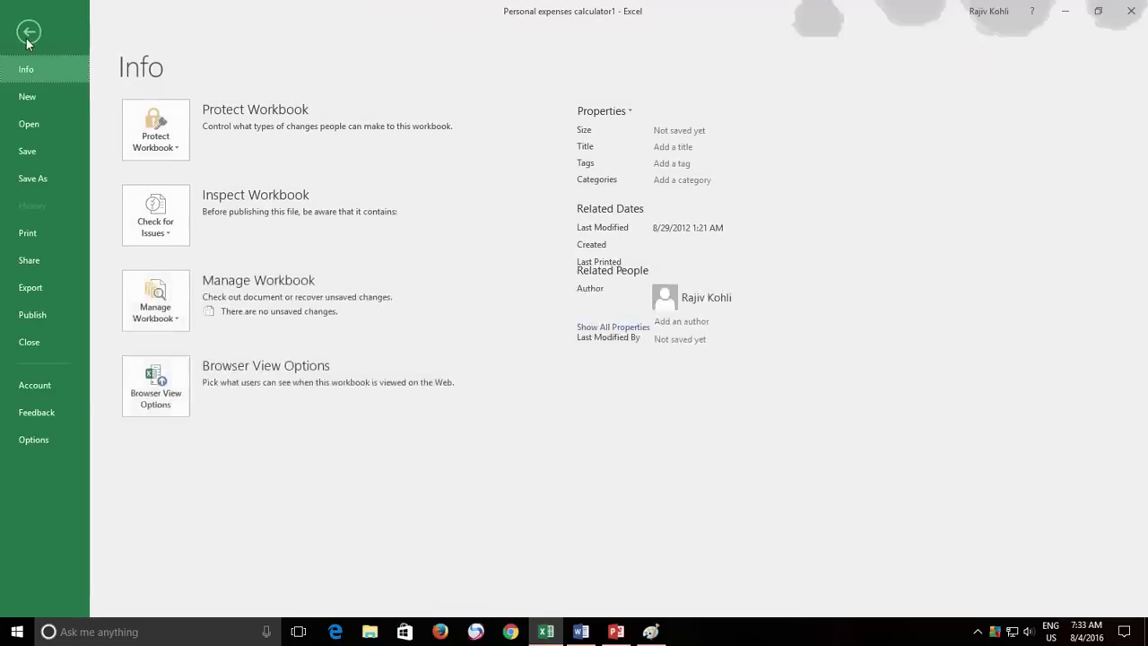
left_click(30, 177)
left_click(172, 236)
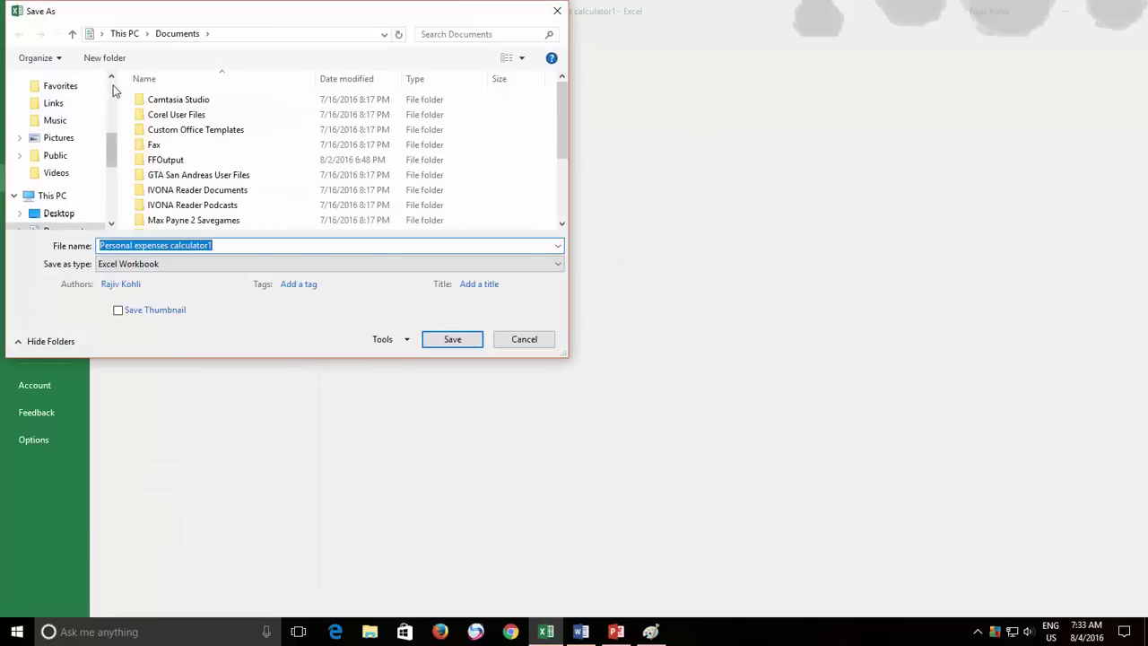
scroll(70, 95, "up", 3)
scroll(67, 103, "up", 2)
left_click(60, 106)
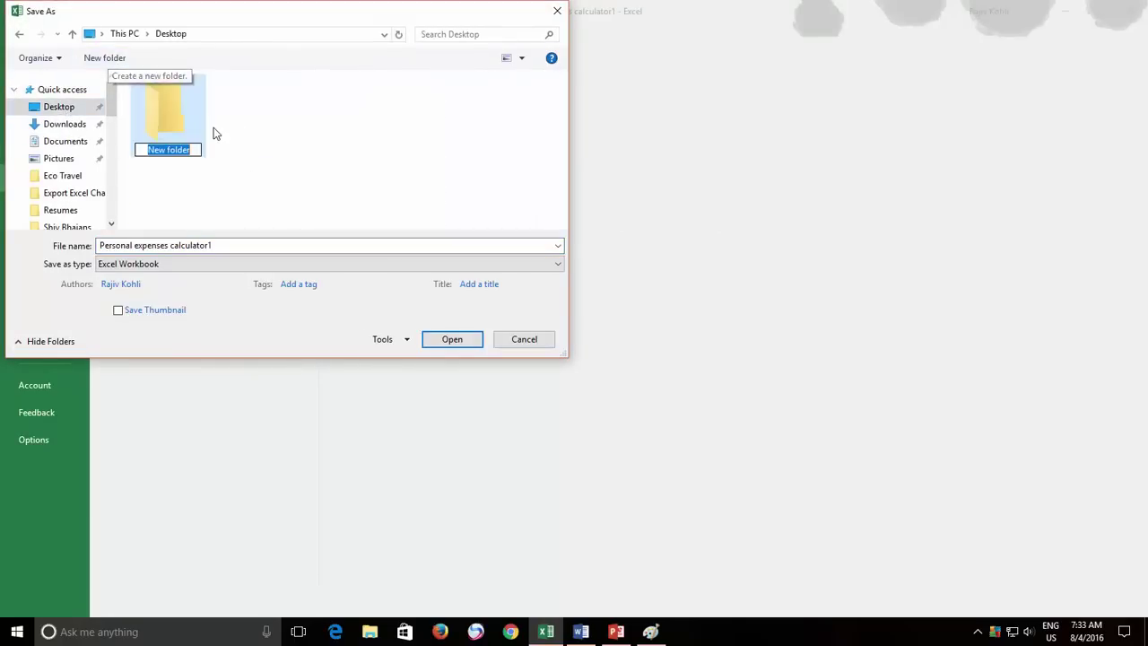
type("Chart")
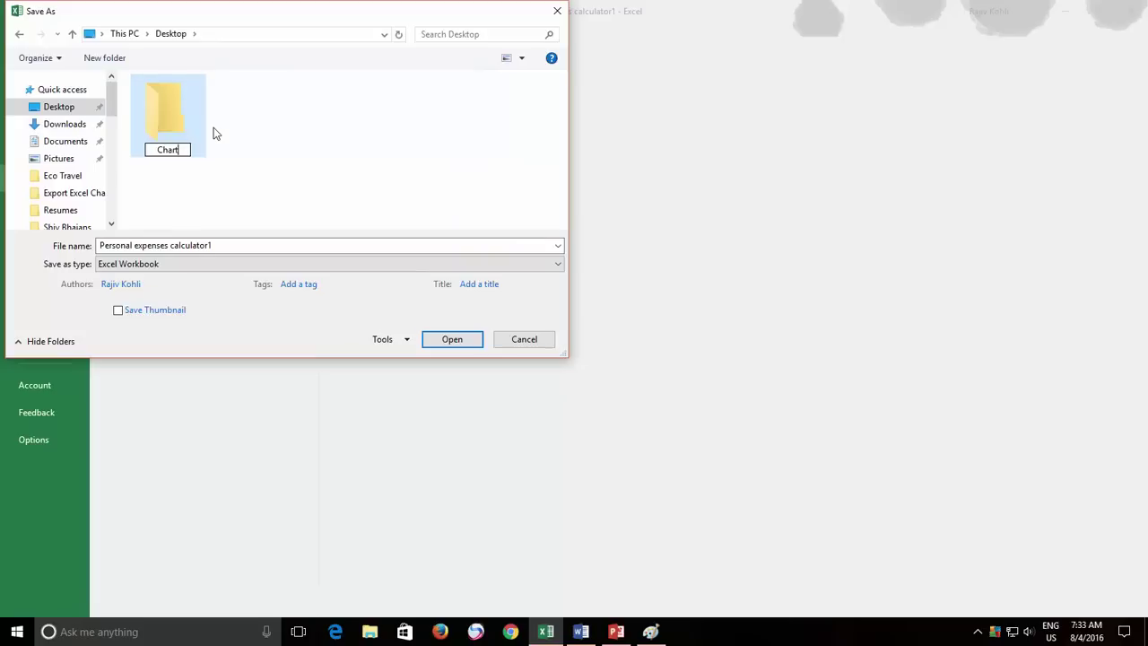
key("Return")
key("Return")
Step: Save the workbook as a Web Page named Chart, continuing past the compatibility prompt
left_click(243, 248)
type("Chart")
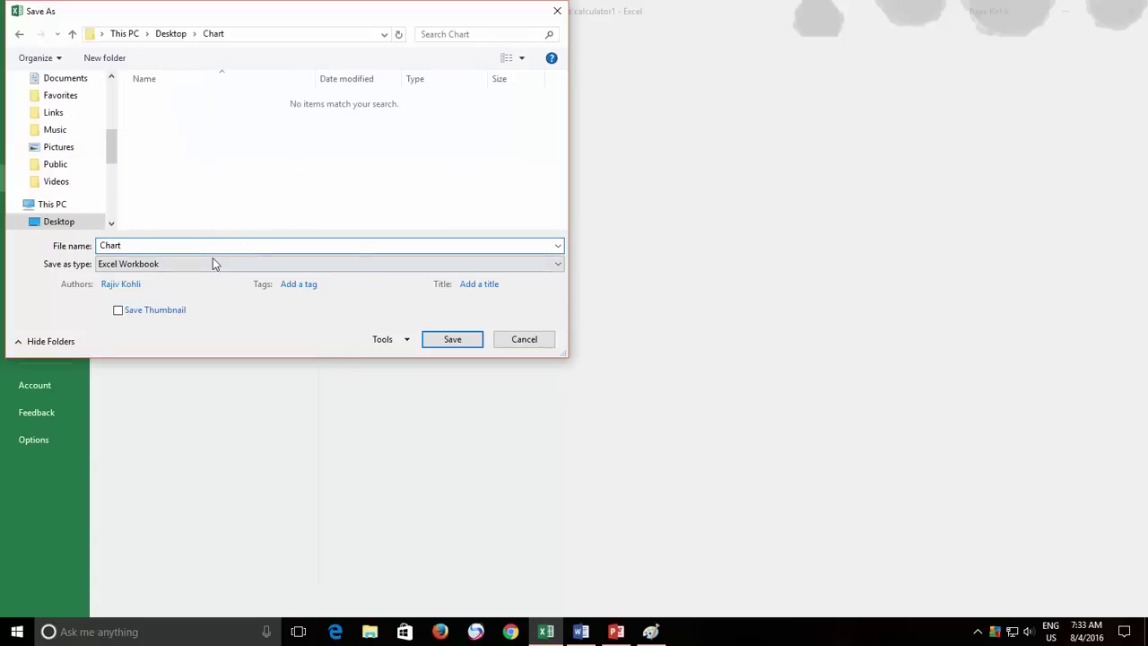
left_click(212, 262)
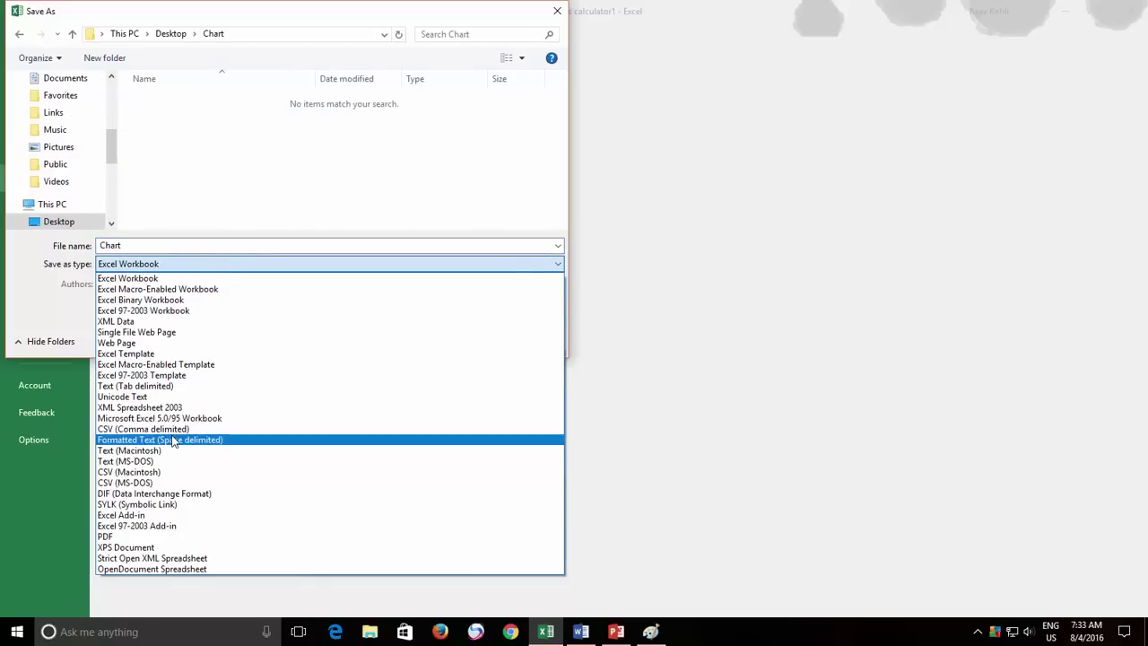
left_click(155, 342)
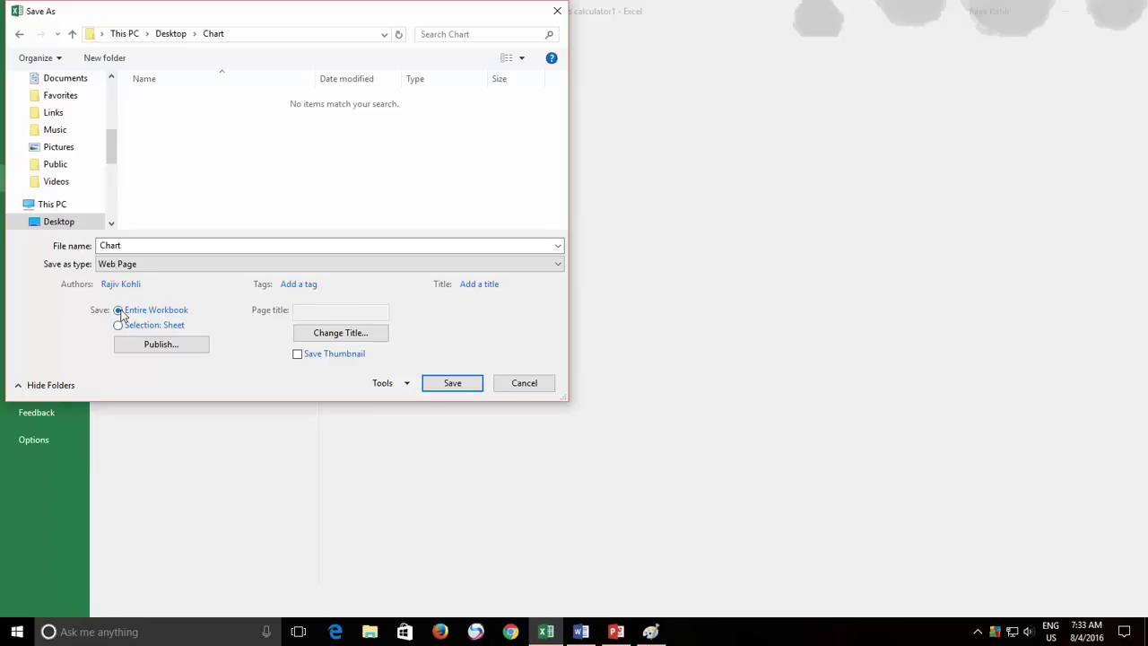
left_click(446, 383)
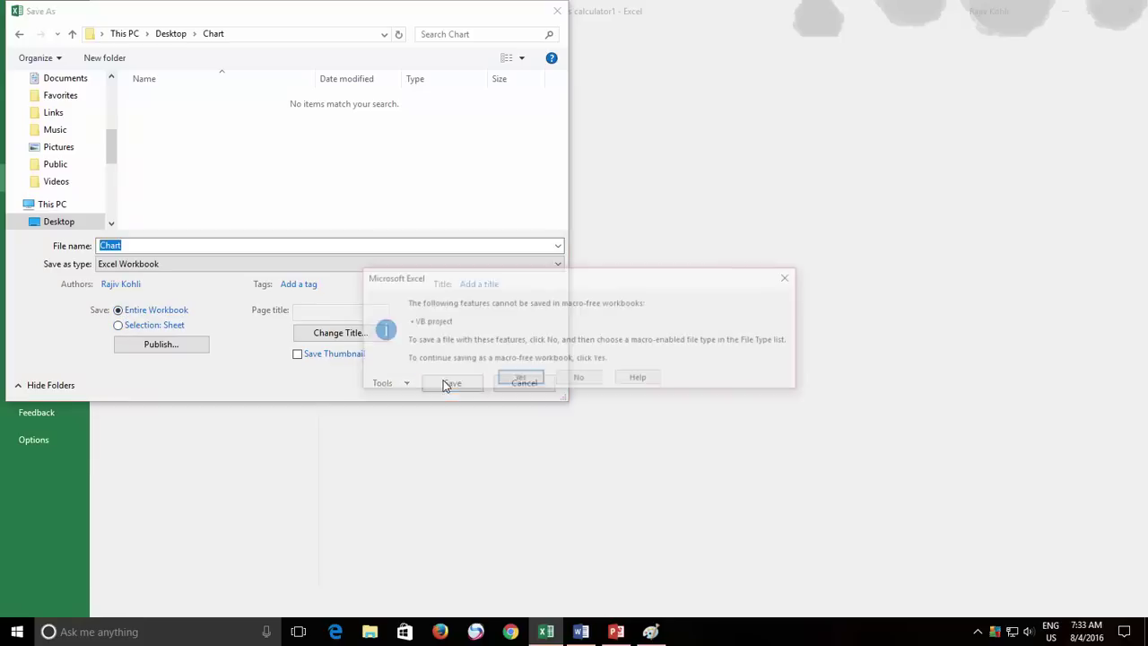
left_click(527, 381)
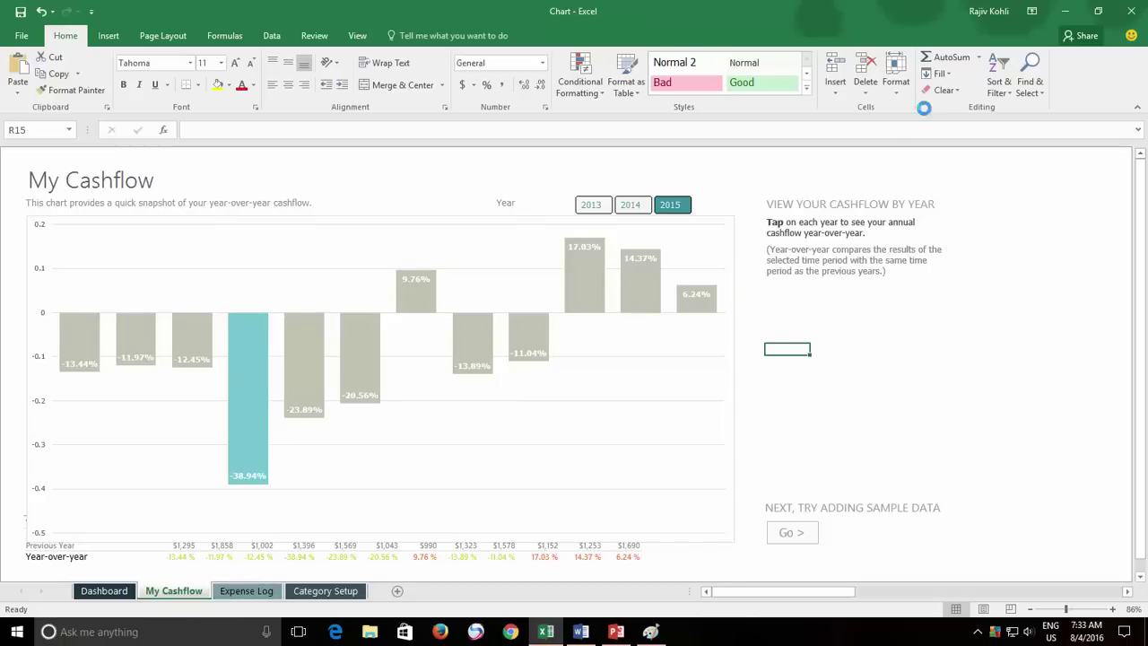
Step: Open the desktop Chart folder's Chart_files subfolder and inspect image018, image027 and image005, then return to Excel
left_click(1067, 12)
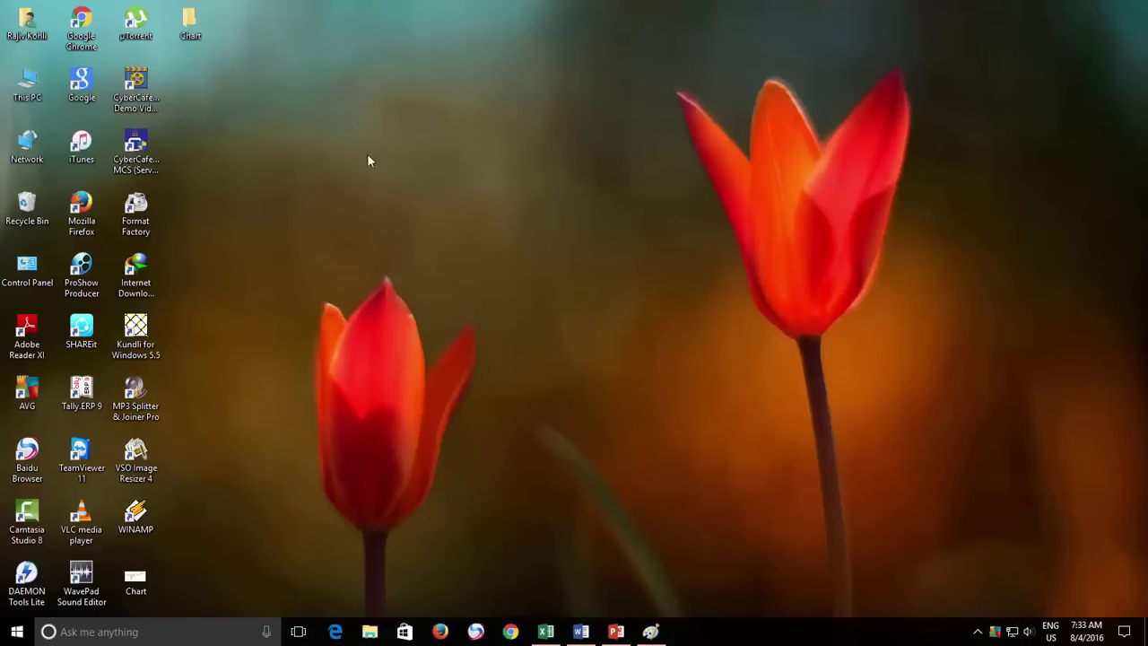
double_click(189, 26)
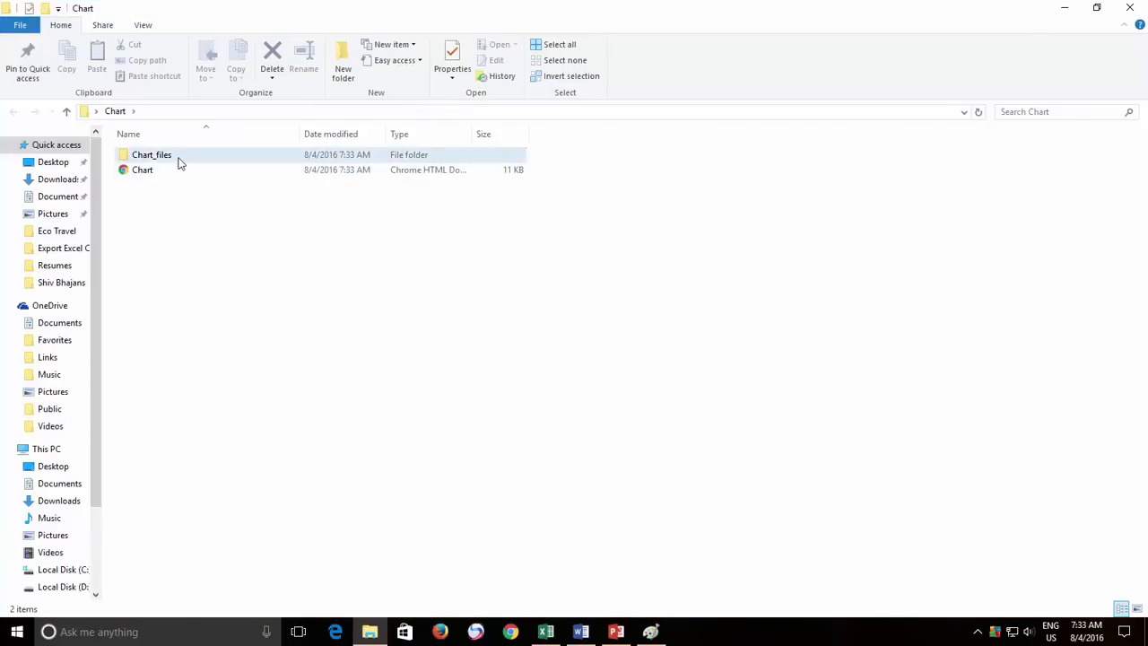
double_click(179, 159)
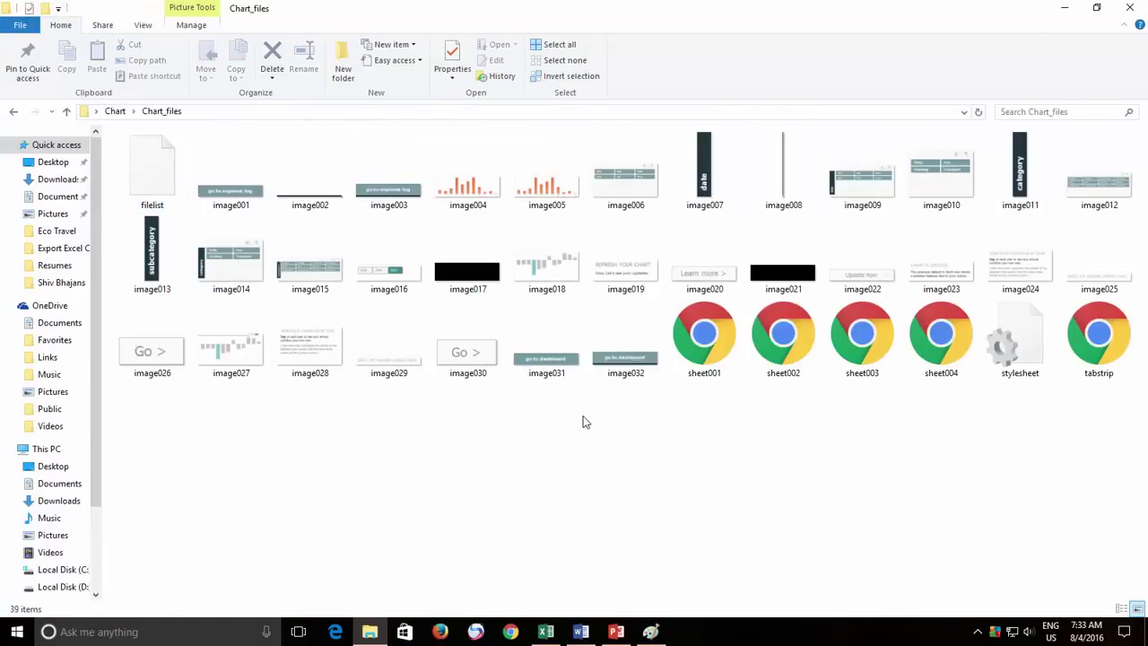
left_click(555, 285)
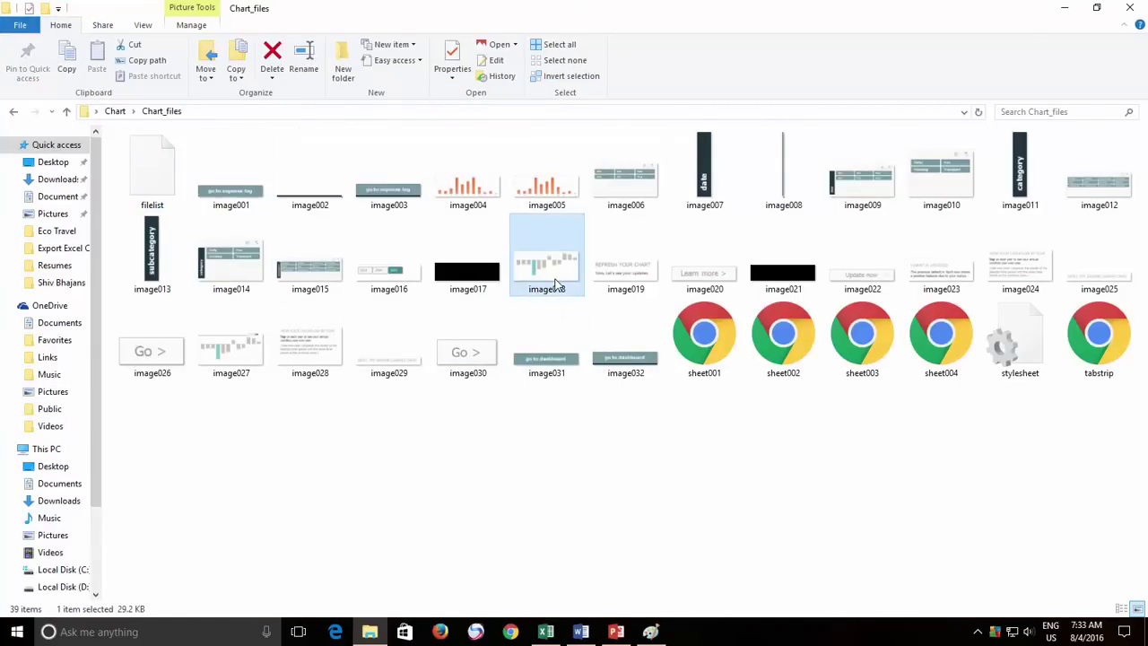
left_click(232, 359)
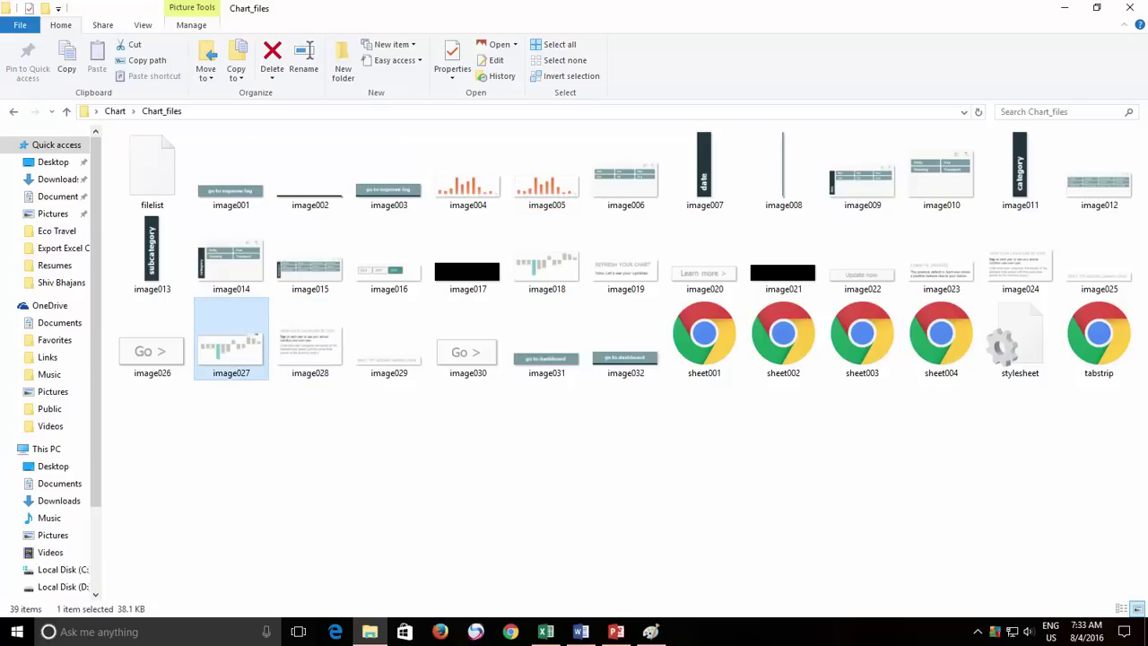
left_click(528, 192)
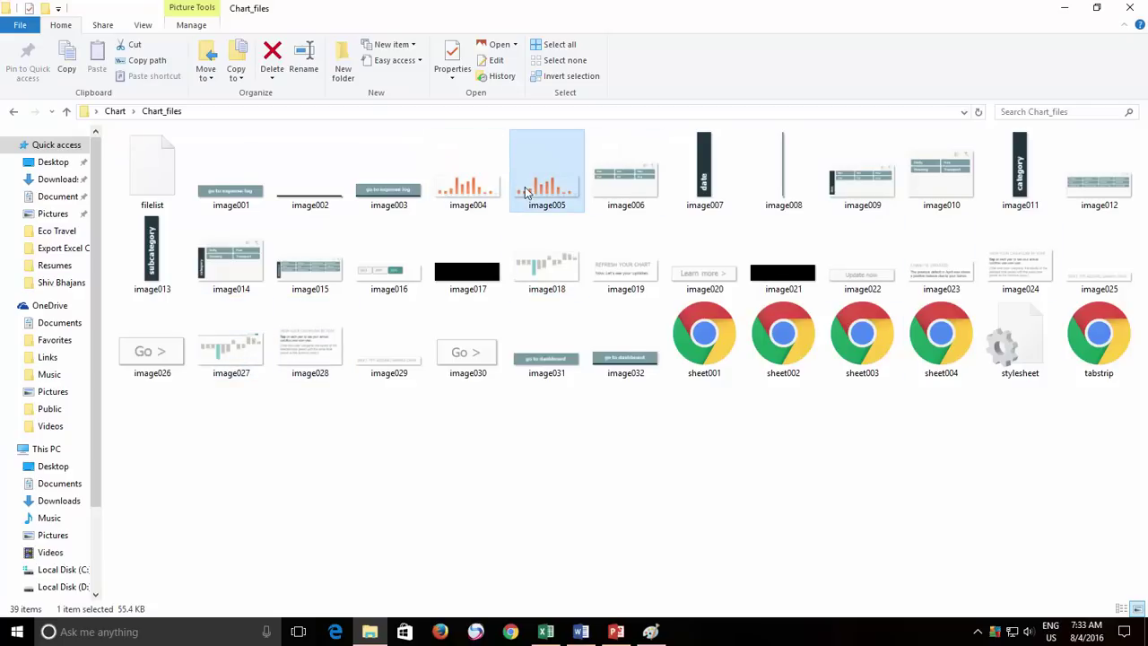
left_click(556, 621)
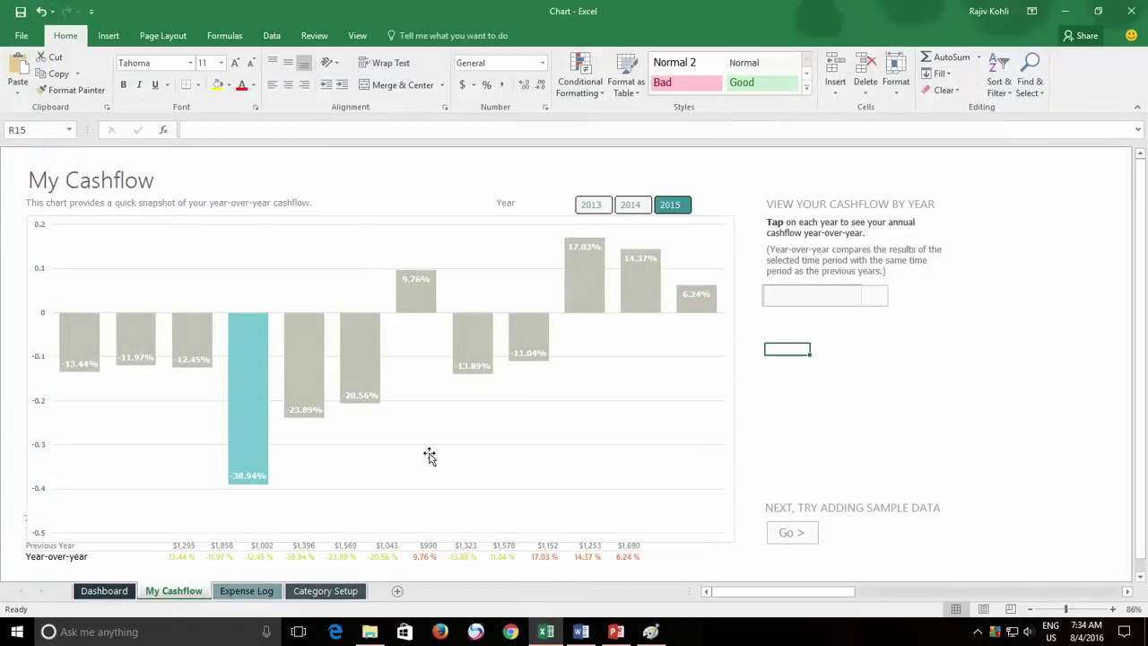
Step: Copy the personal expenses chart and paste it into Word as a picture
left_click(57, 74)
left_click(580, 631)
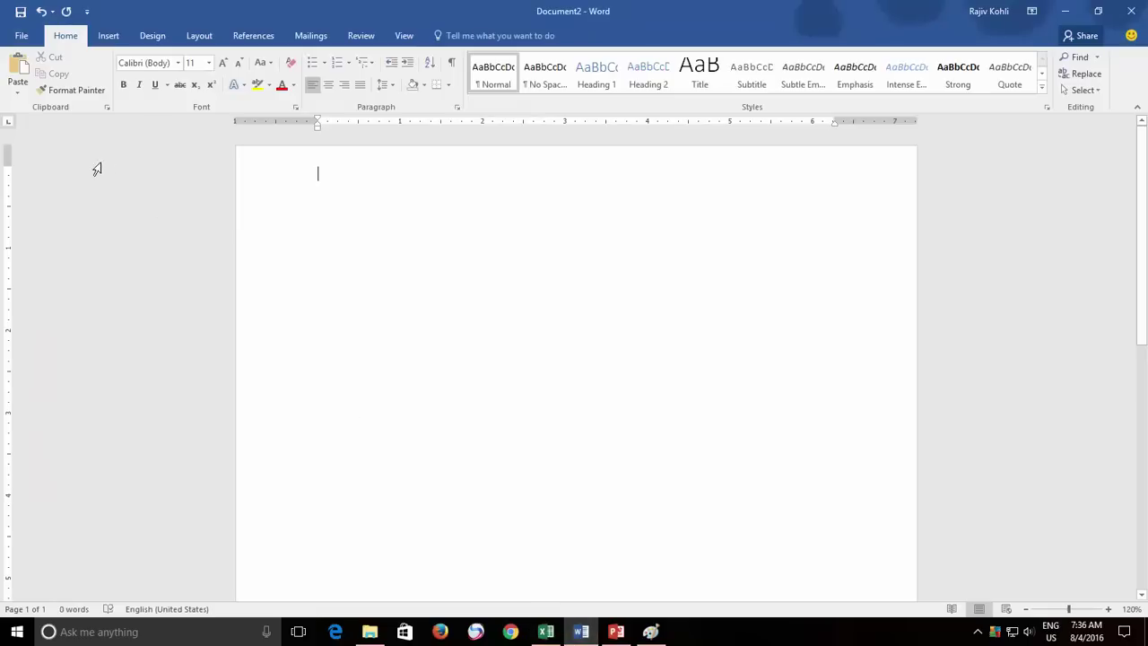
left_click(26, 96)
left_click(101, 127)
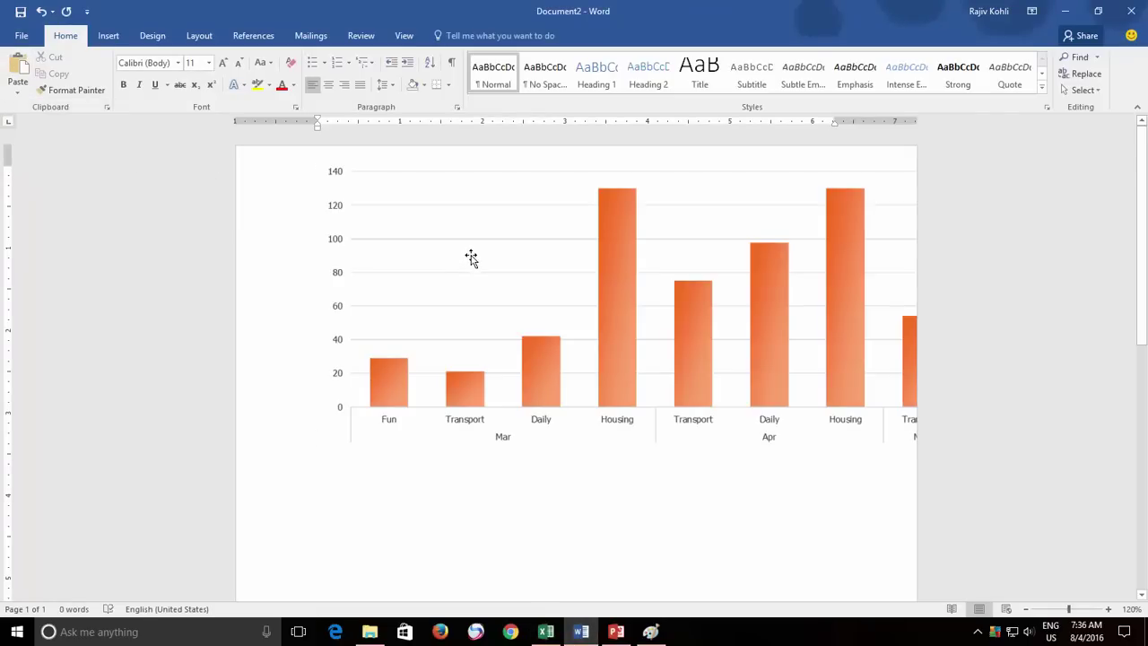
Step: Save the chart picture to the Desktop as a JPEG named New Chart
right_click(471, 258)
left_click(449, 247)
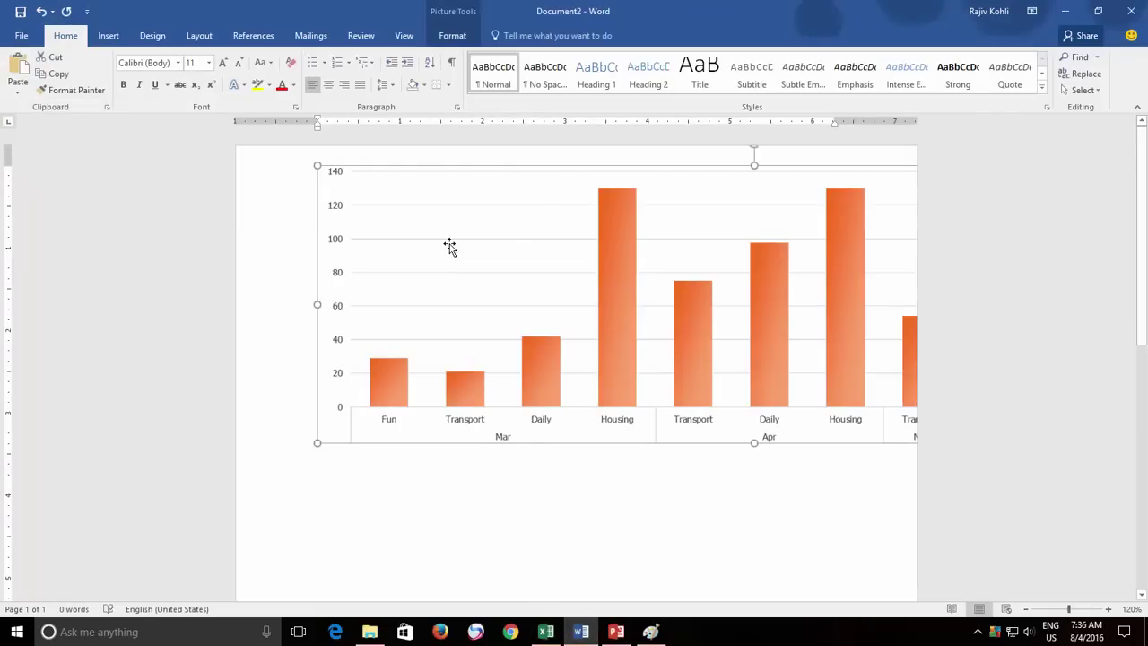
right_click(450, 247)
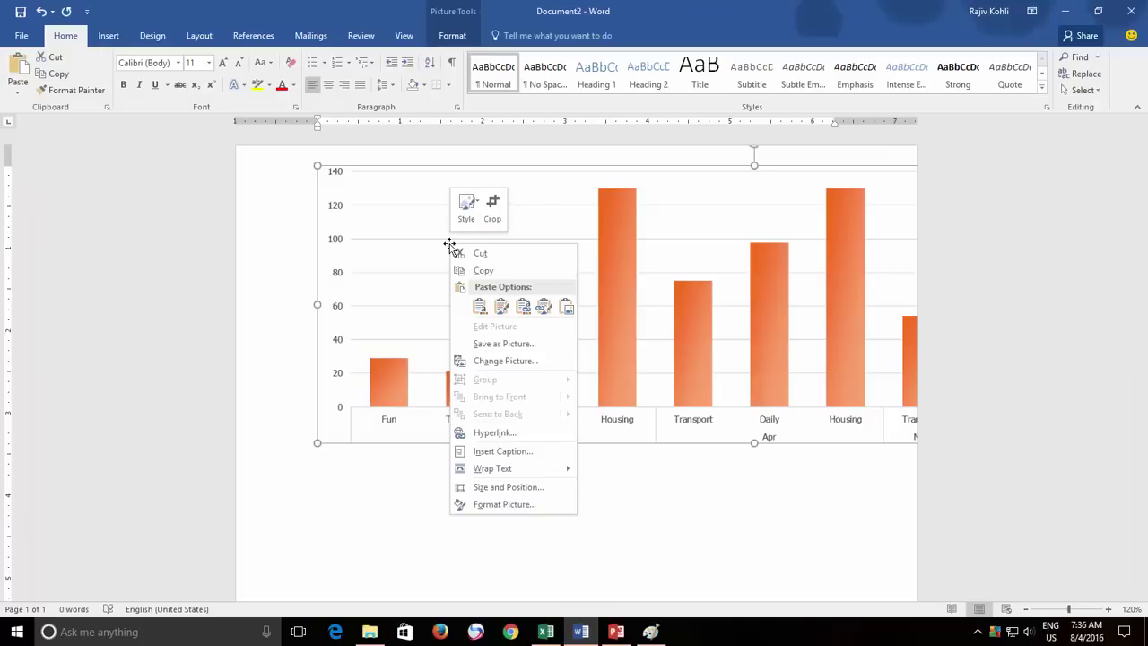
left_click(499, 345)
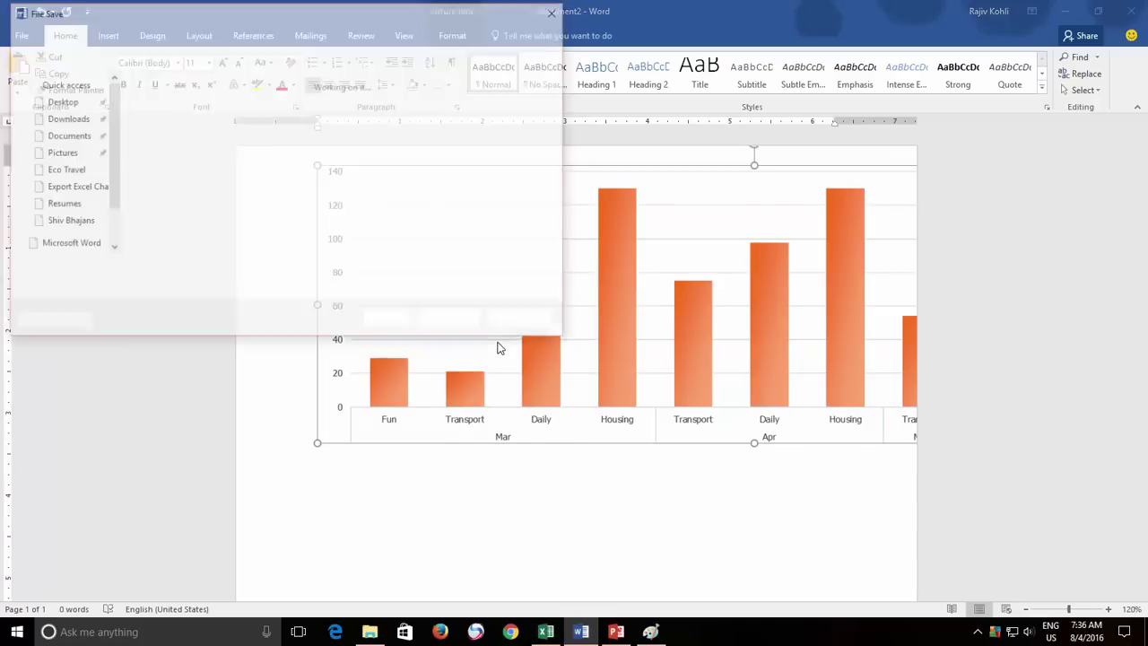
left_click(59, 100)
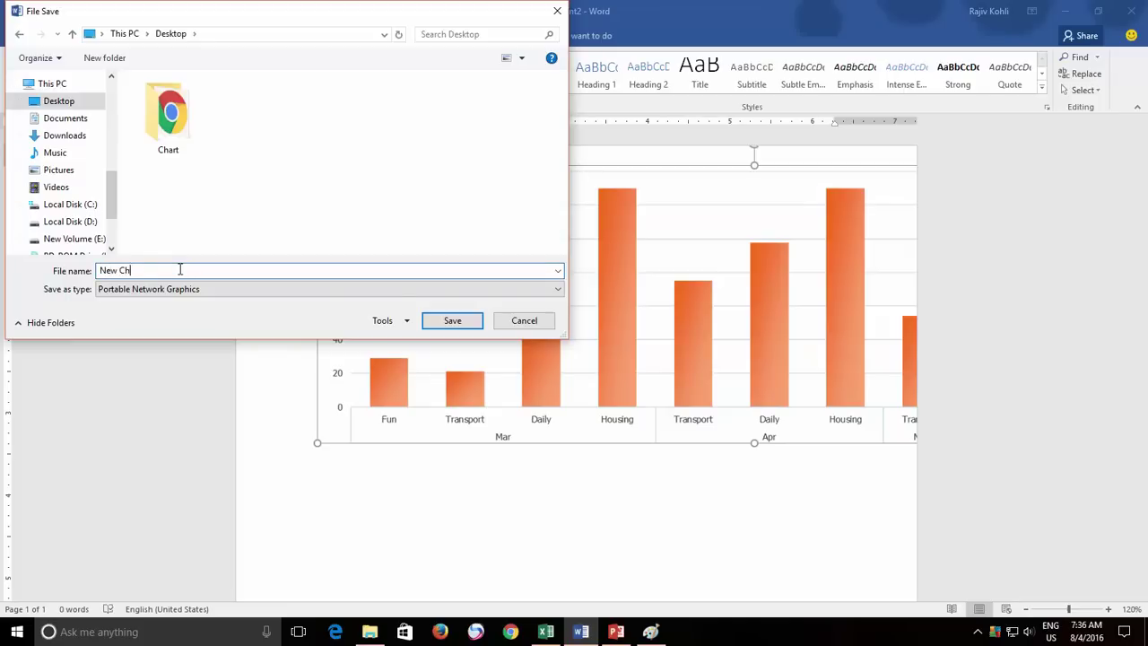
left_click(207, 292)
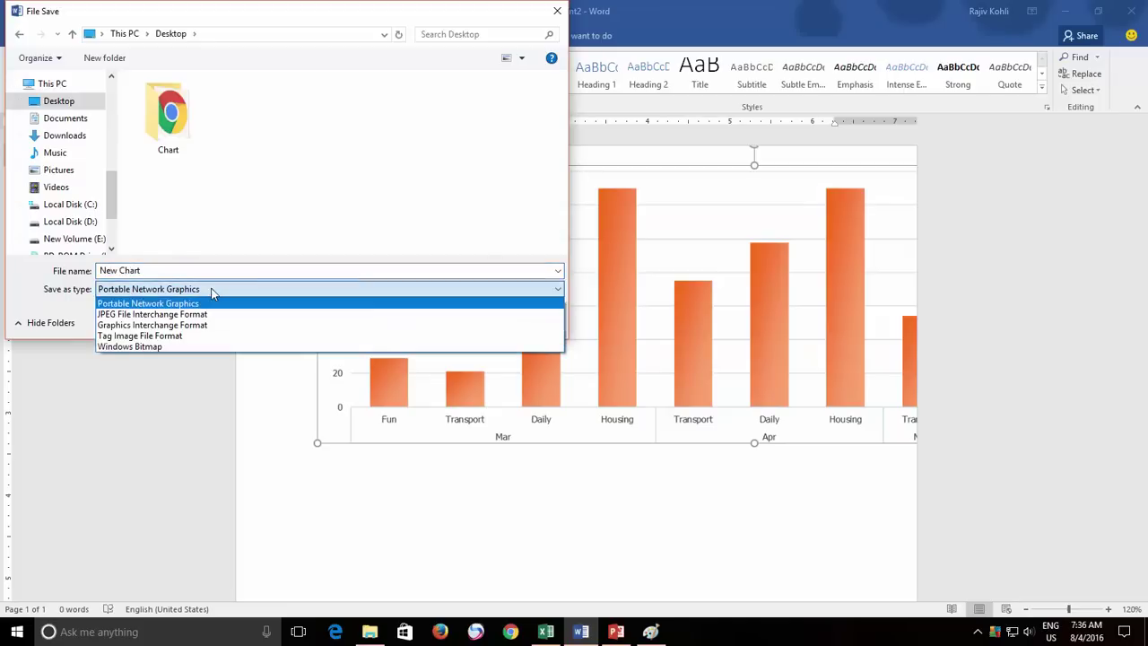
left_click(208, 310)
left_click(451, 320)
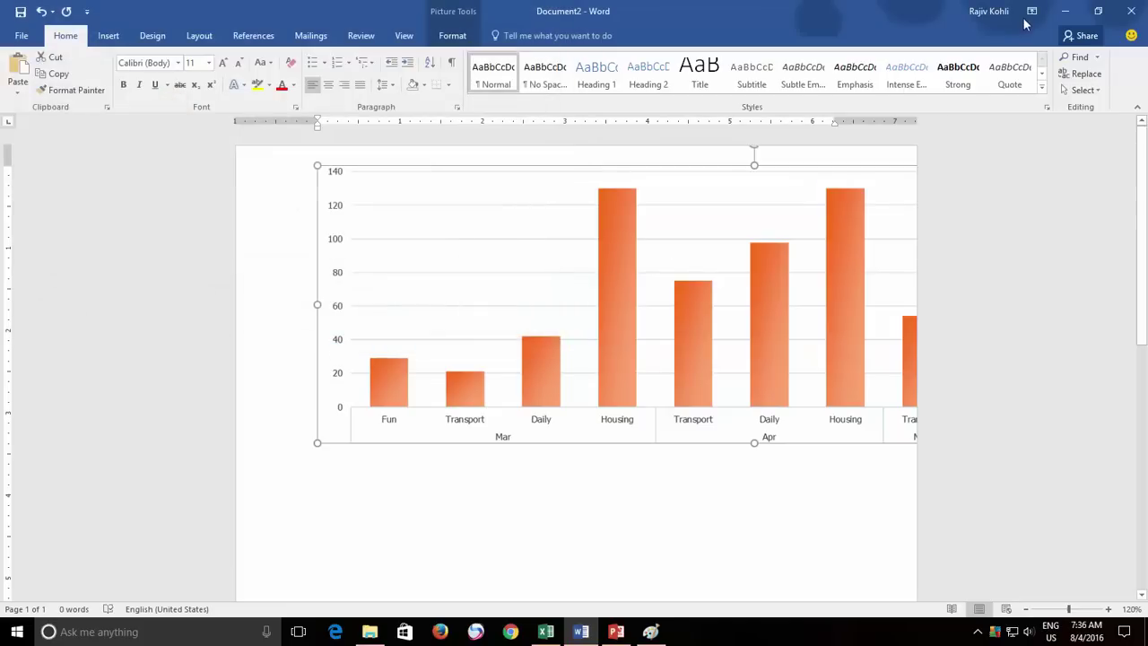
left_click(1076, 11)
Step: Open New Chart.jpg from the desktop in Photos to view it, then close it
left_click(1065, 11)
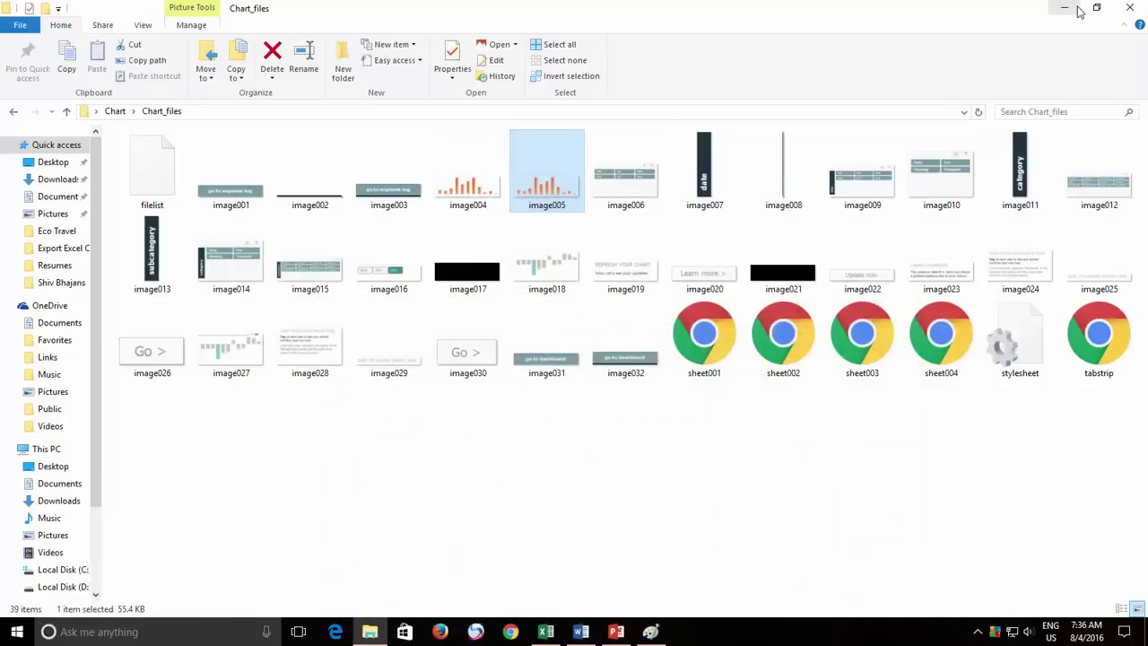
double_click(198, 98)
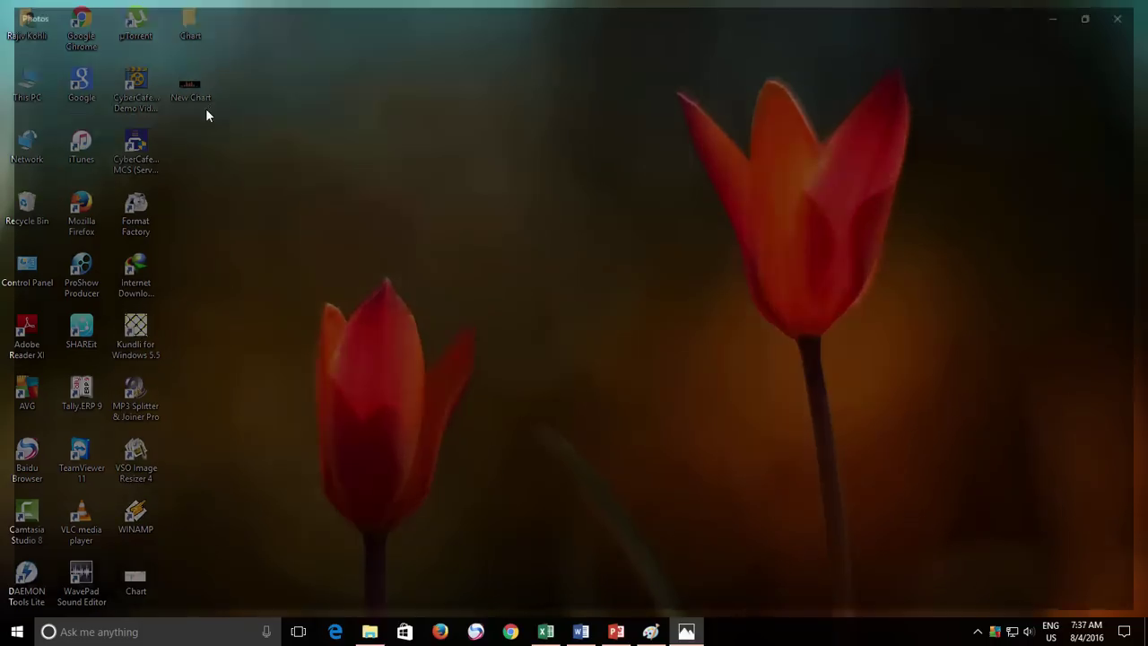
mouse_move(179, 314)
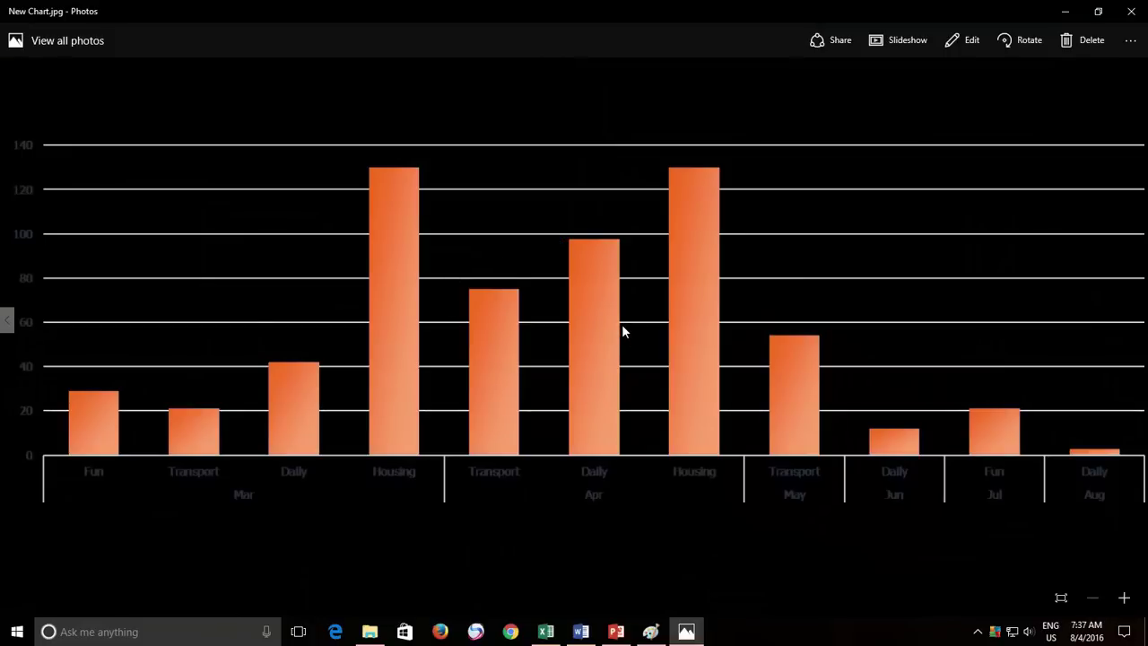
left_click(1129, 11)
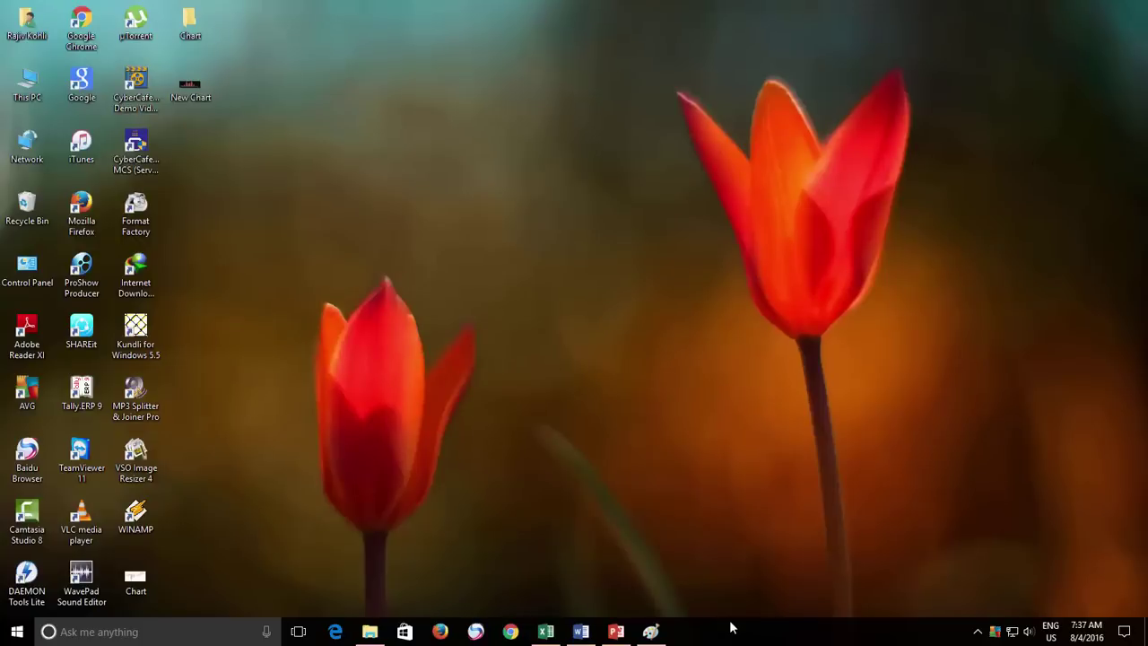
Step: Restore the Excel Chart workbook showing the personal expenses Dashboard and its monthly bar chart
left_click(549, 634)
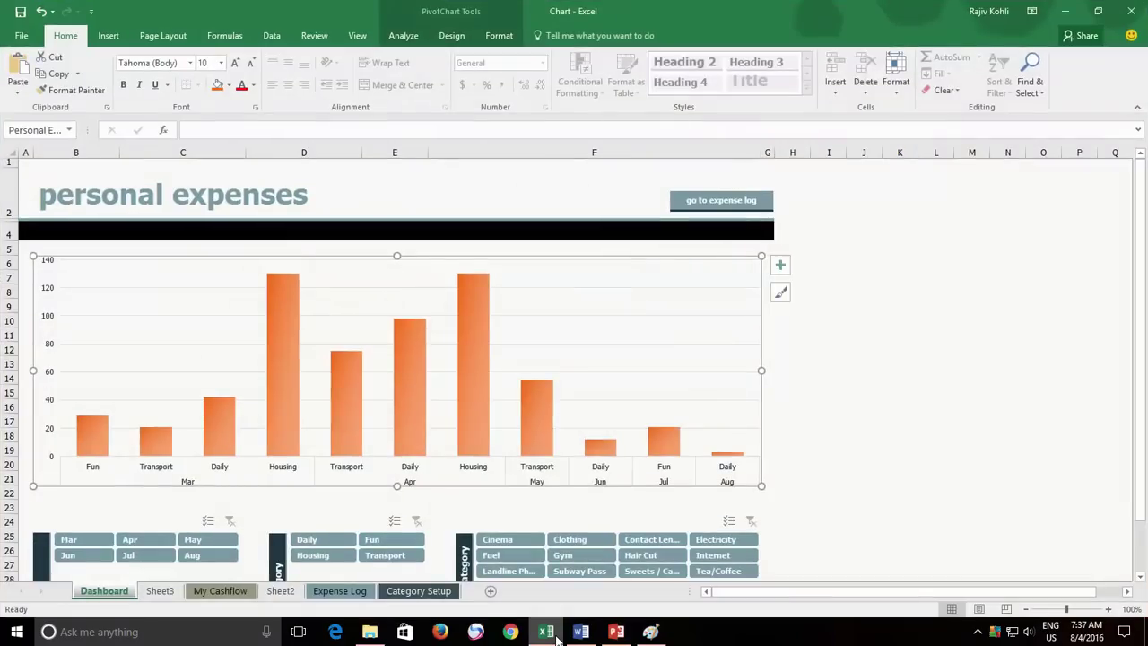